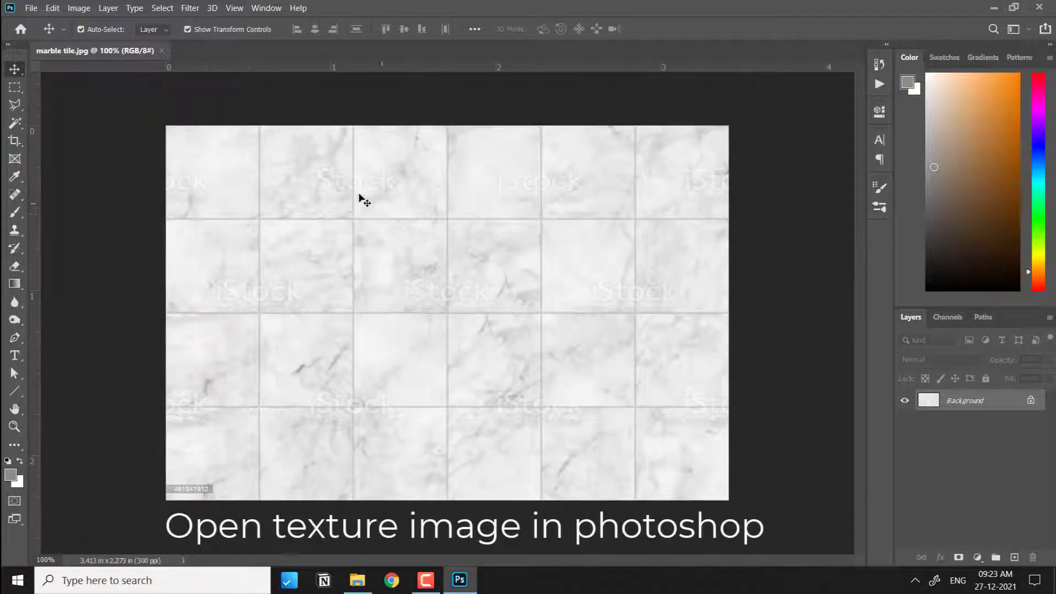
# Check the marble tile image for seams with an Offset filter preview of +715 px horizontally and +145 px vertically, wrapped around, without applying it.
pyautogui.scroll(3, 307, 189)
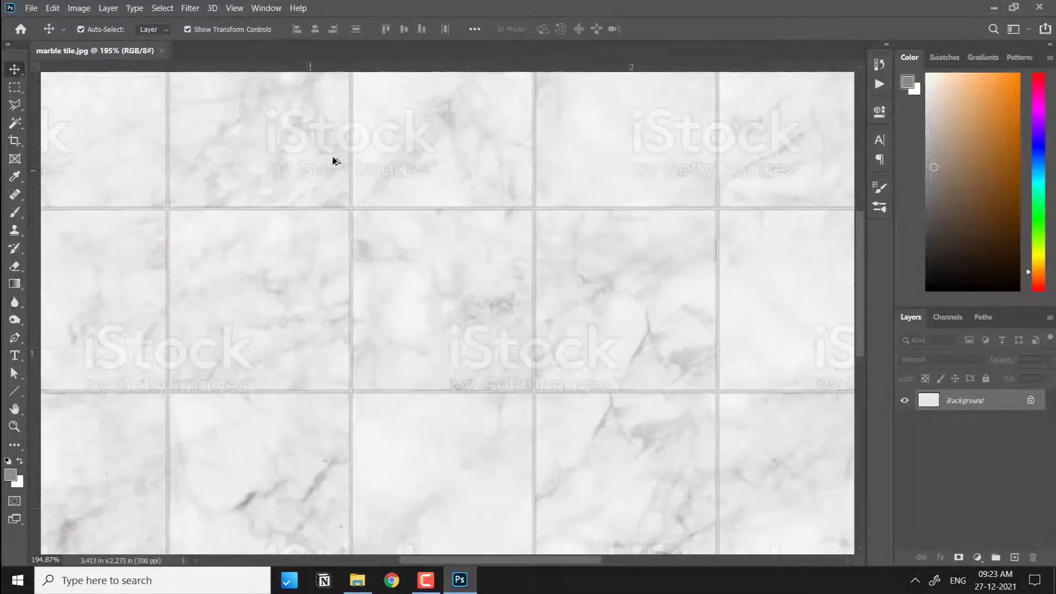
pyautogui.scroll(2, 357, 193)
pyautogui.scroll(1, 374, 198)
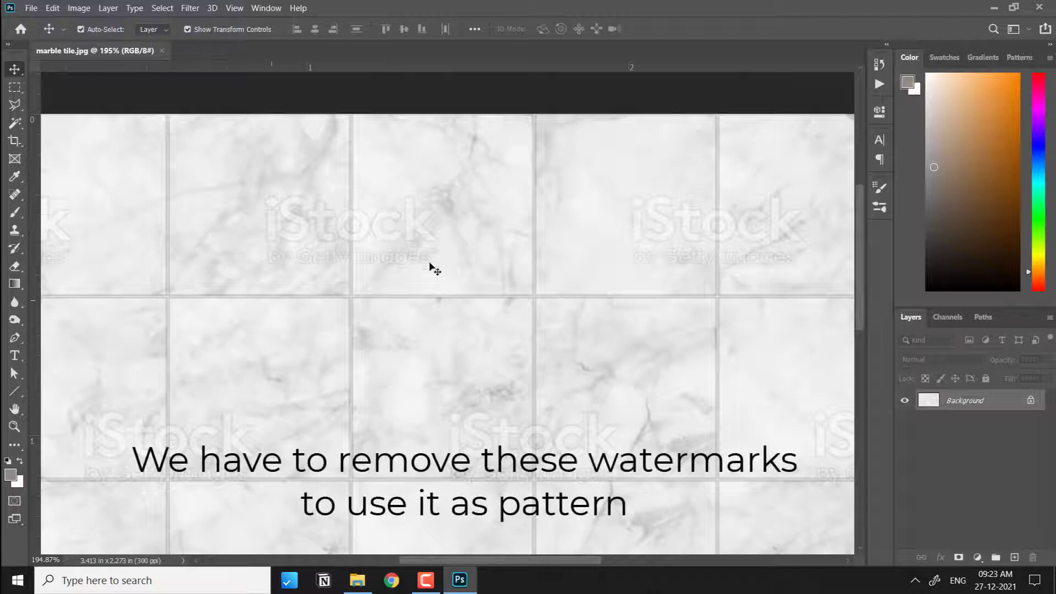
pyautogui.scroll(-4, 522, 262)
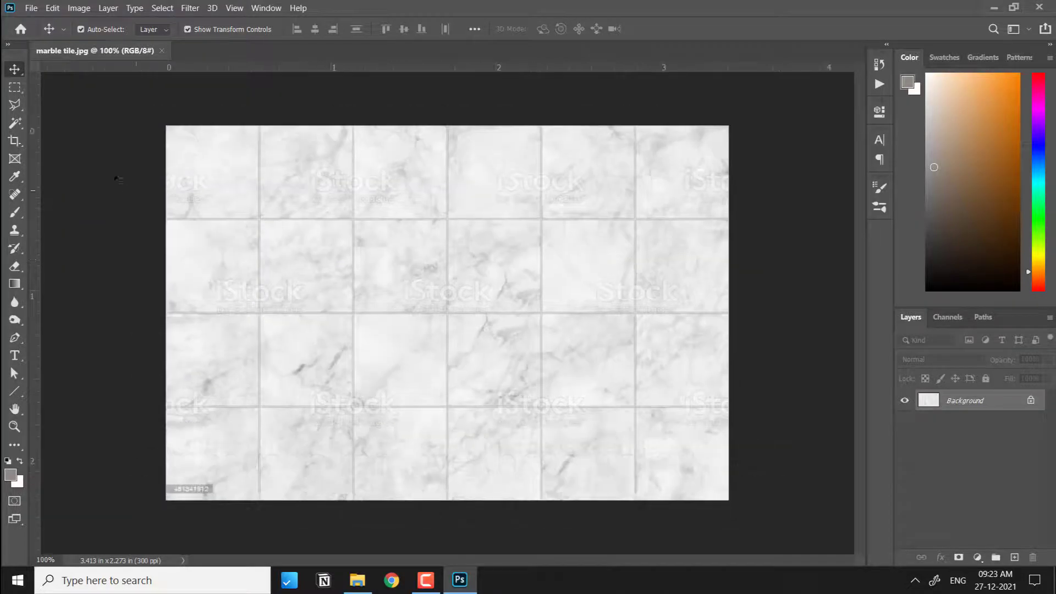
pyautogui.click(190, 8)
pyautogui.moveTo(246, 270)
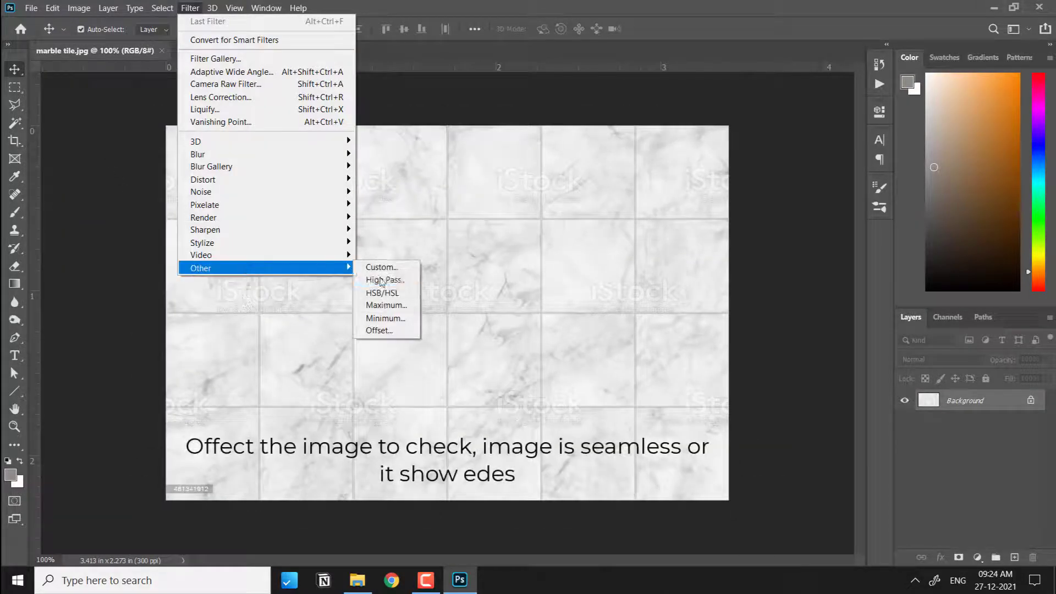
pyautogui.click(380, 332)
pyautogui.moveTo(549, 124); pyautogui.dragTo(765, 241)
pyautogui.moveTo(702, 280); pyautogui.dragTo(731, 280)
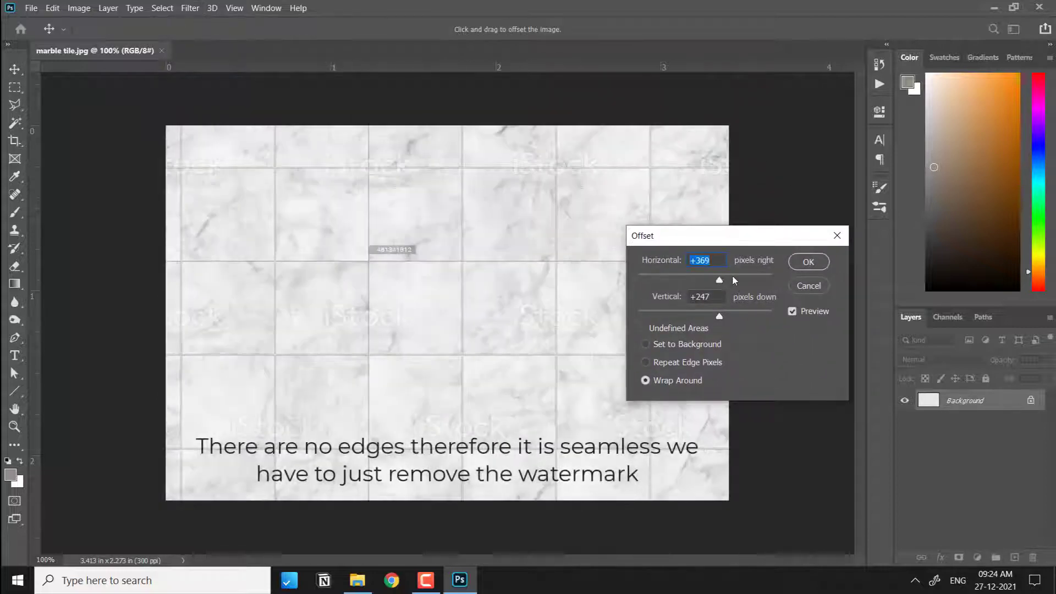
pyautogui.moveTo(719, 316); pyautogui.dragTo(728, 312)
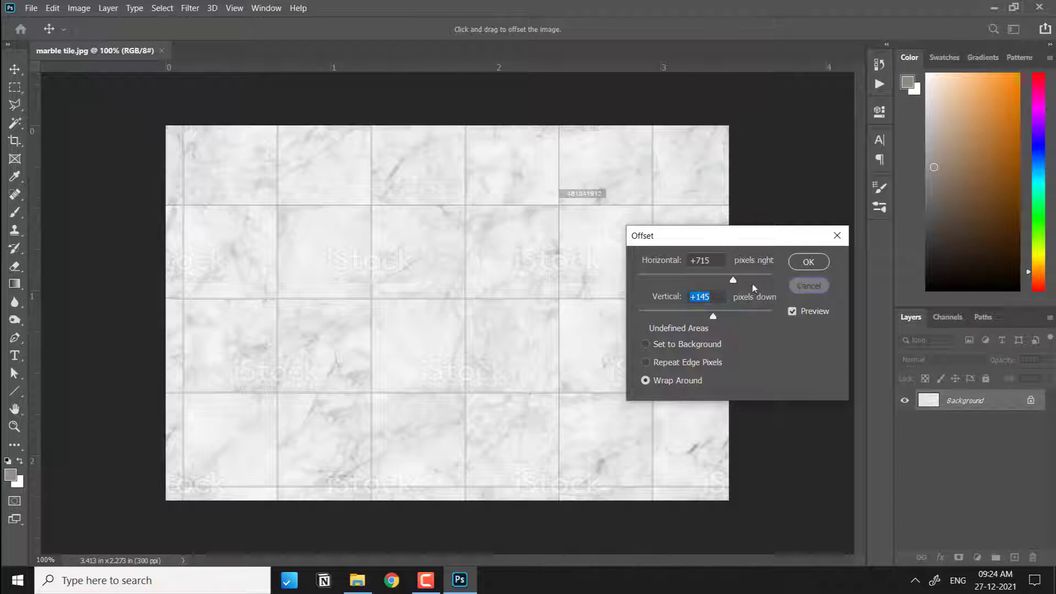
pyautogui.click(809, 285)
# Remove the partial watermark in the first tile of the top row with the Clone Stamp, sampling clean marble nearby.
pyautogui.click(15, 231)
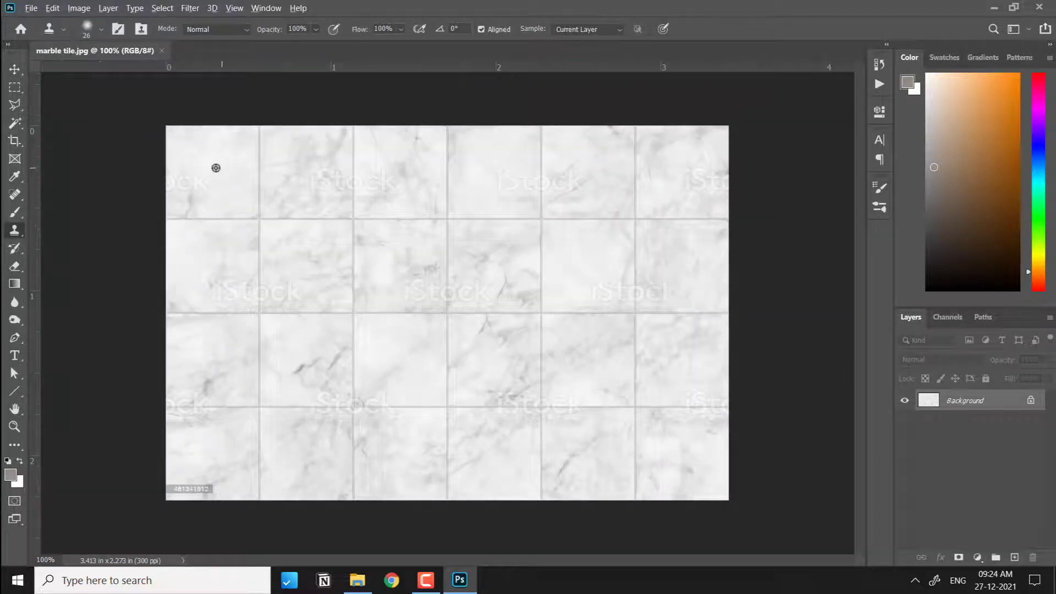
pyautogui.scroll(5, 212, 165)
pyautogui.scroll(4, 99, 116)
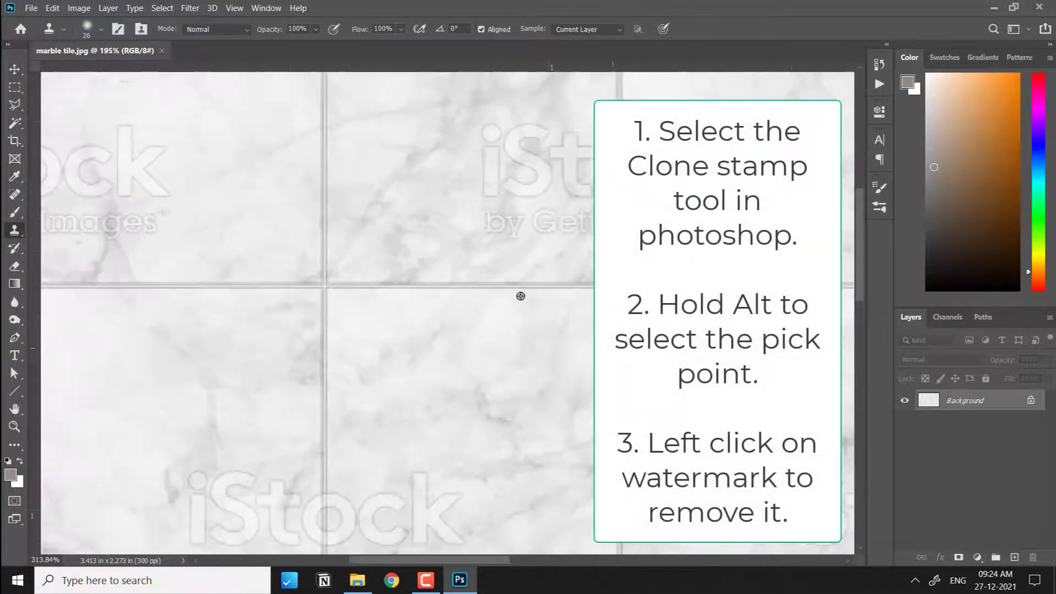
pyautogui.scroll(6, 262, 245)
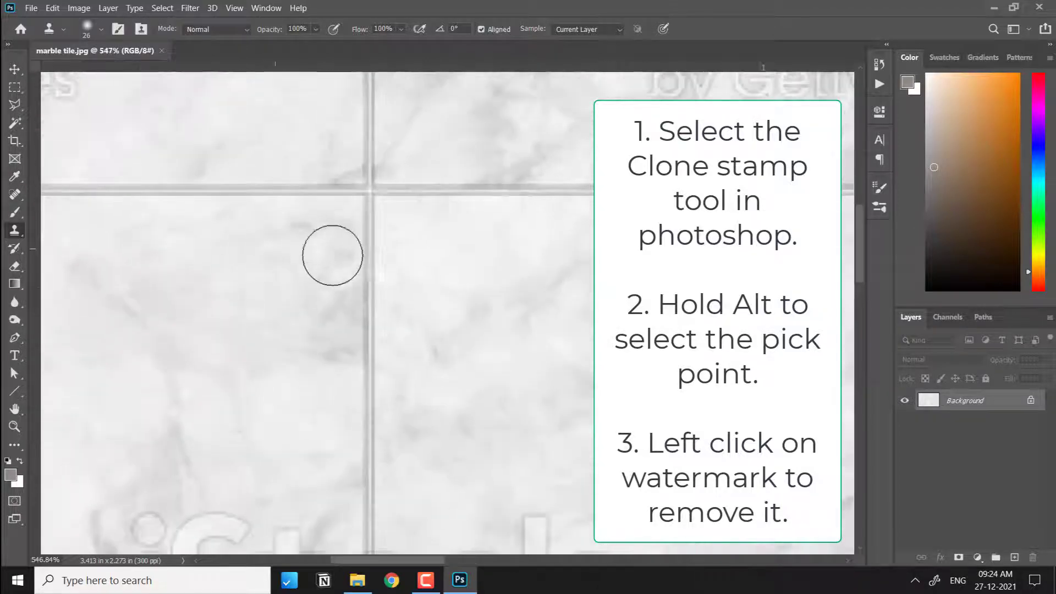
pyautogui.scroll(-6, 339, 261)
pyautogui.scroll(3, 465, 300)
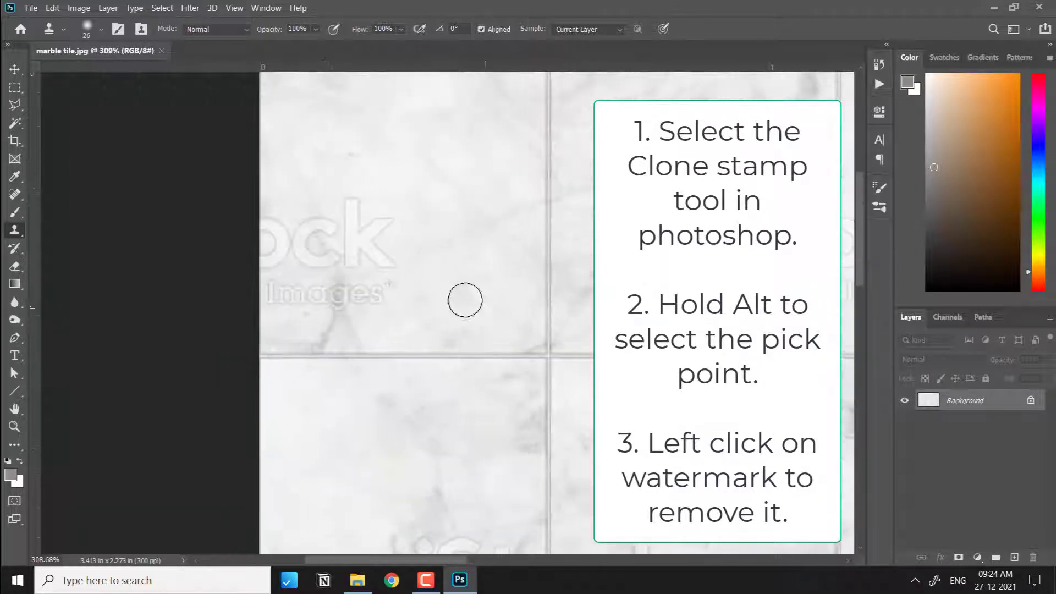
pyautogui.scroll(1, 350, 174)
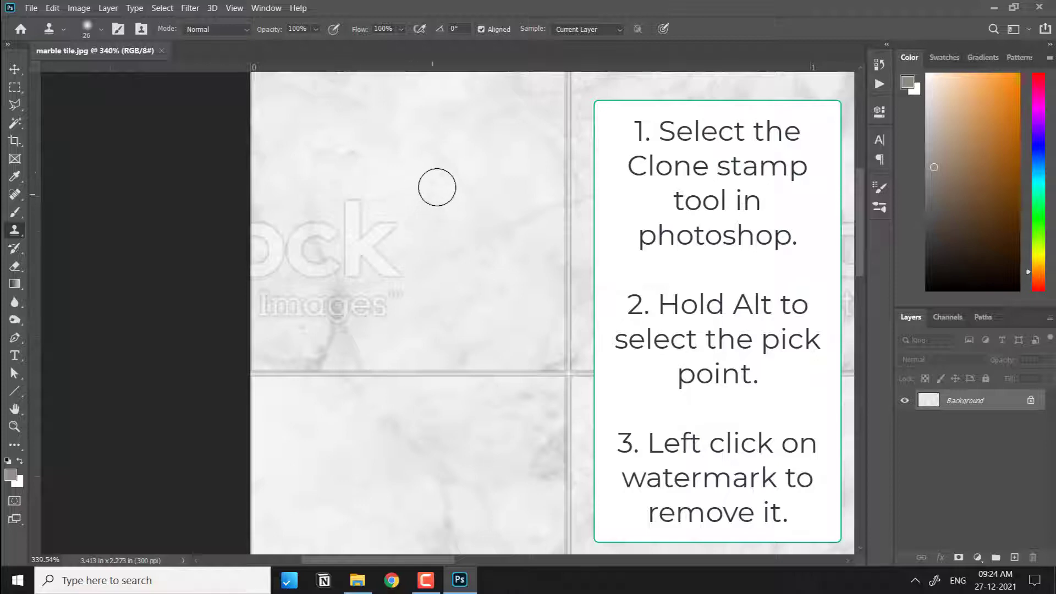
pyautogui.moveTo(363, 234); pyautogui.dragTo(385, 207)
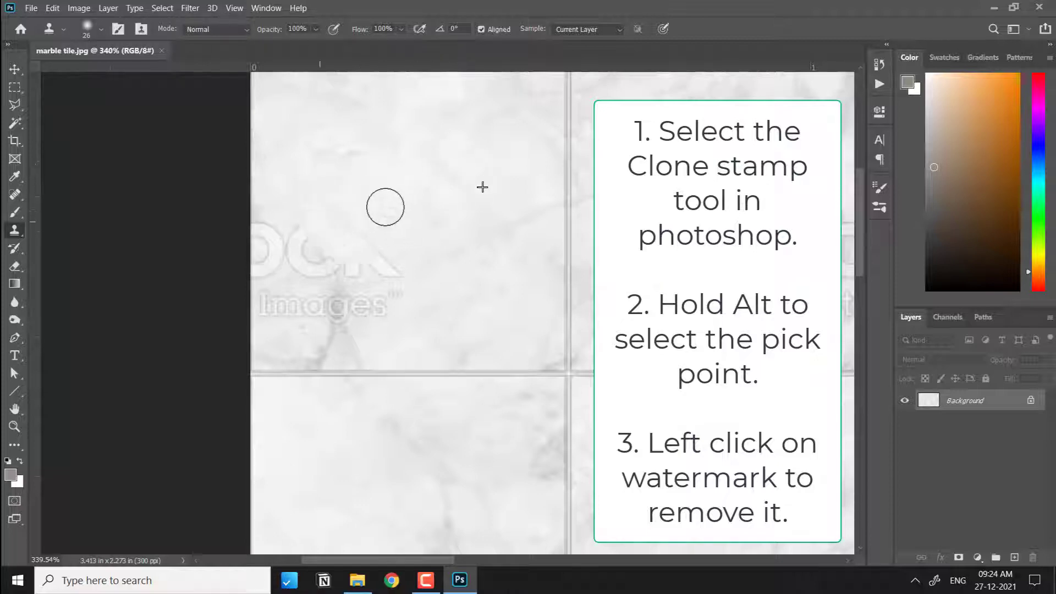
pyautogui.moveTo(373, 281)
pyautogui.mouseDown()
pyautogui.moveTo(377, 289)
pyautogui.moveTo(362, 293)
pyautogui.mouseUp()
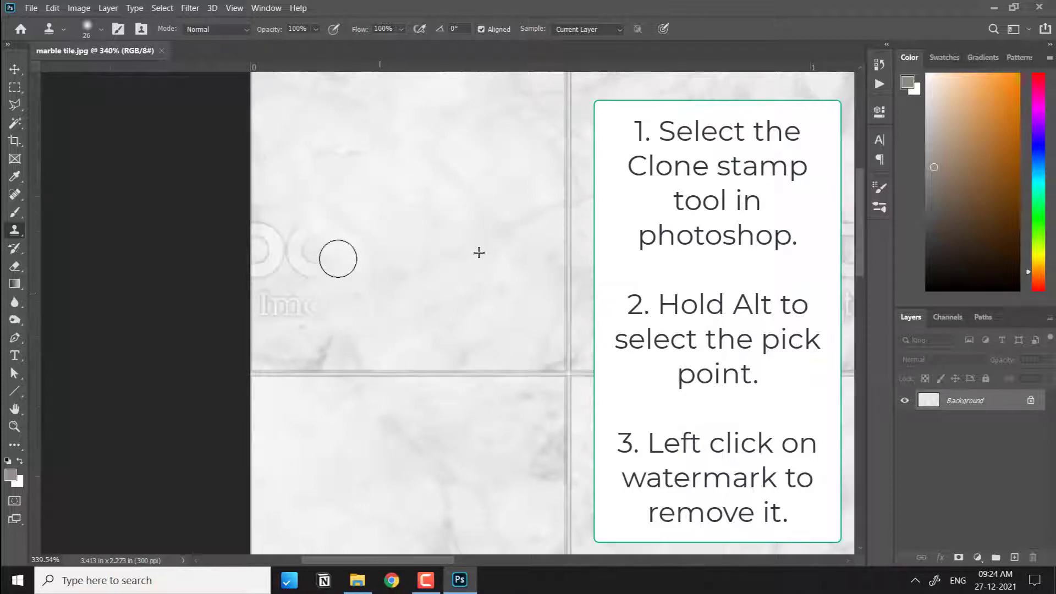
pyautogui.moveTo(310, 268)
pyautogui.mouseDown()
pyautogui.moveTo(287, 308)
pyautogui.moveTo(276, 282)
pyautogui.mouseUp()
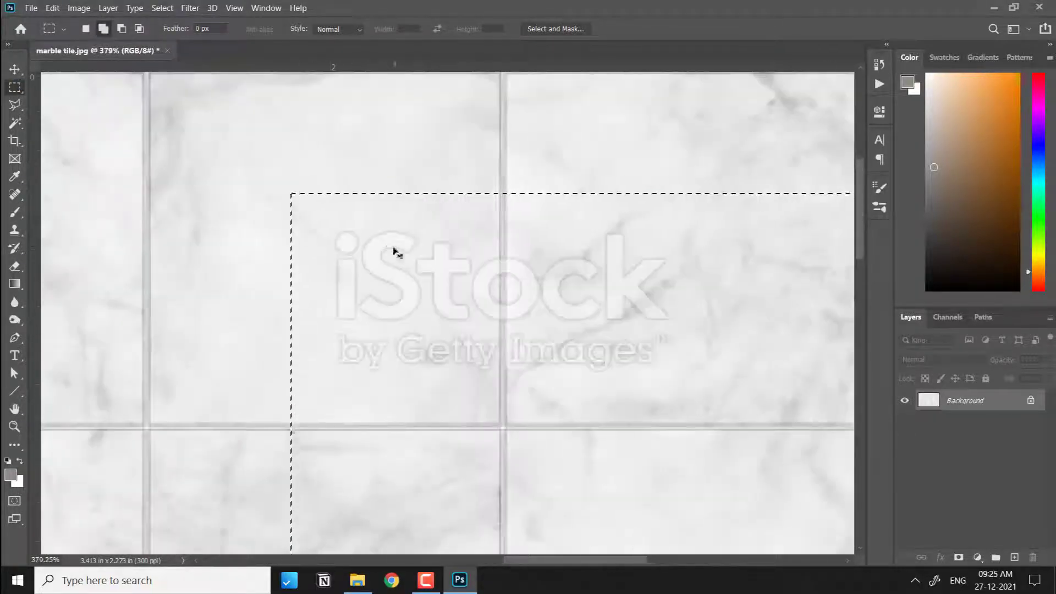
# Clone clean marble over the top-row watermark on the fourth and fifth tiles, using a rectangular selection to protect the grout beside the fourth tile.
pyautogui.moveTo(280, 177); pyautogui.dragTo(500, 422)
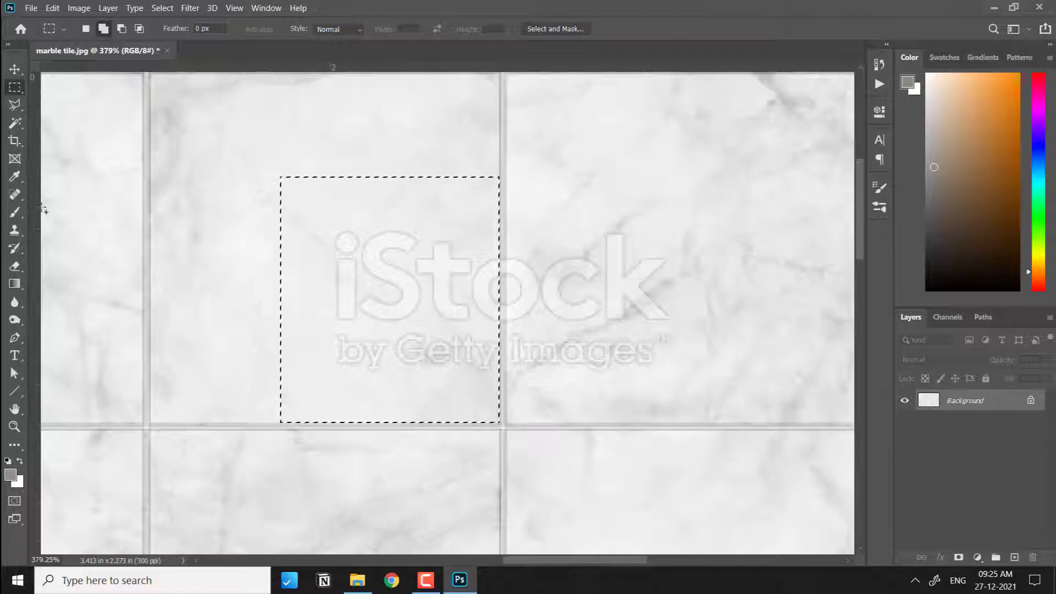
pyautogui.press('s')
pyautogui.moveTo(325, 196)
pyautogui.mouseDown()
pyautogui.moveTo(439, 332)
pyautogui.moveTo(427, 297)
pyautogui.mouseUp()
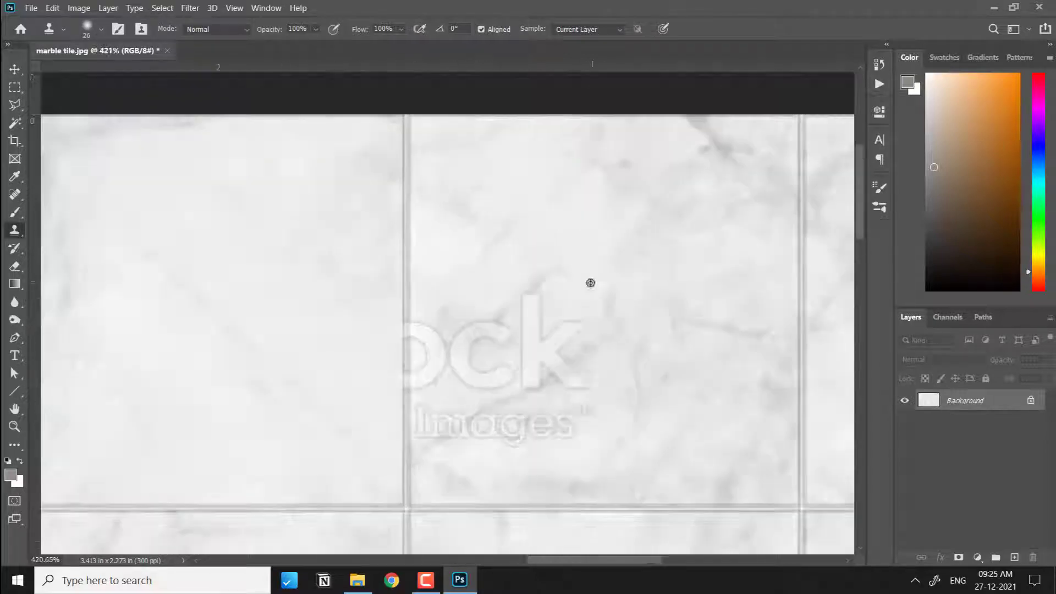
pyautogui.keyDown('alt'); pyautogui.click(590, 283); pyautogui.keyUp('alt')
pyautogui.moveTo(437, 429)
pyautogui.mouseDown()
pyautogui.moveTo(471, 379)
pyautogui.moveTo(542, 370)
pyautogui.mouseUp()
# Select the vertical grout line between the fourth and fifth top-row tiles, invert the selection and clone out the remaining watermark beside it.
pyautogui.press('m')
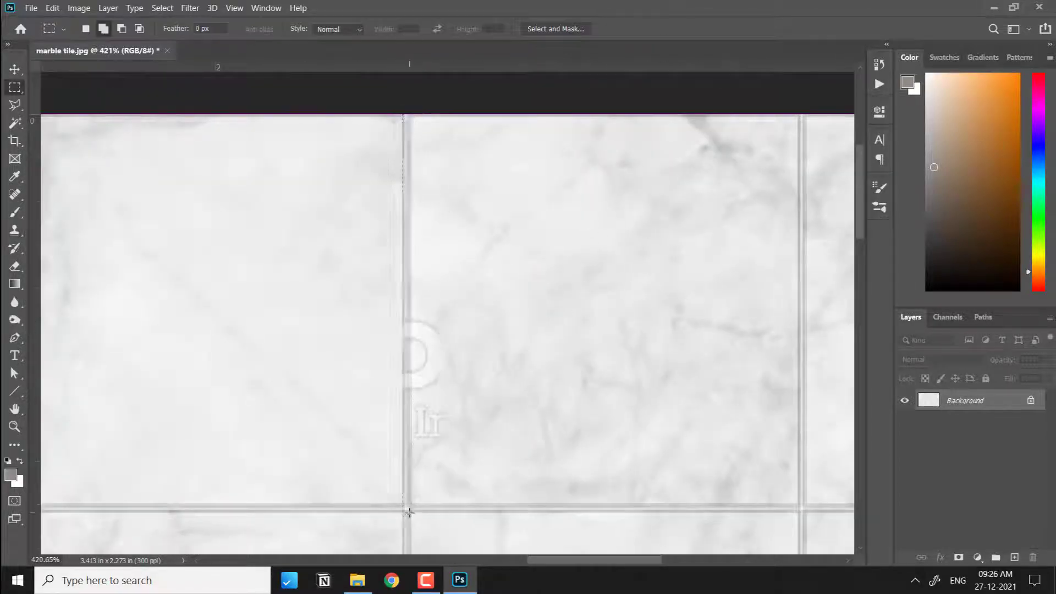
pyautogui.moveTo(409, 512); pyautogui.dragTo(412, 516)
pyautogui.rightClick(498, 199)
pyautogui.click(528, 213)
pyautogui.press('s')
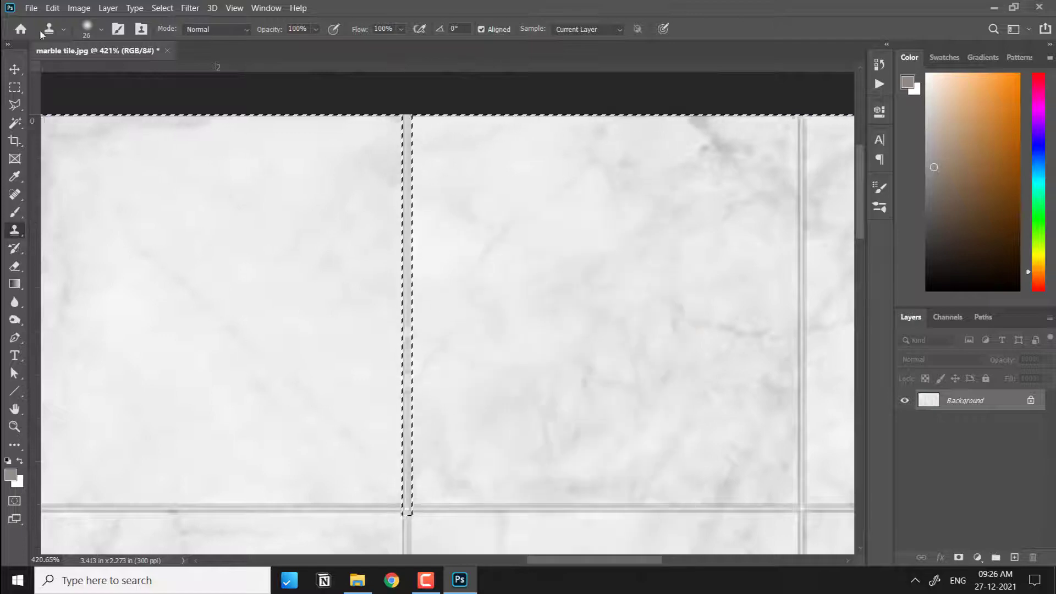
# Select the vertical grout line between the second and third top-row tiles and invert the selection to protect it.
pyautogui.press('v')
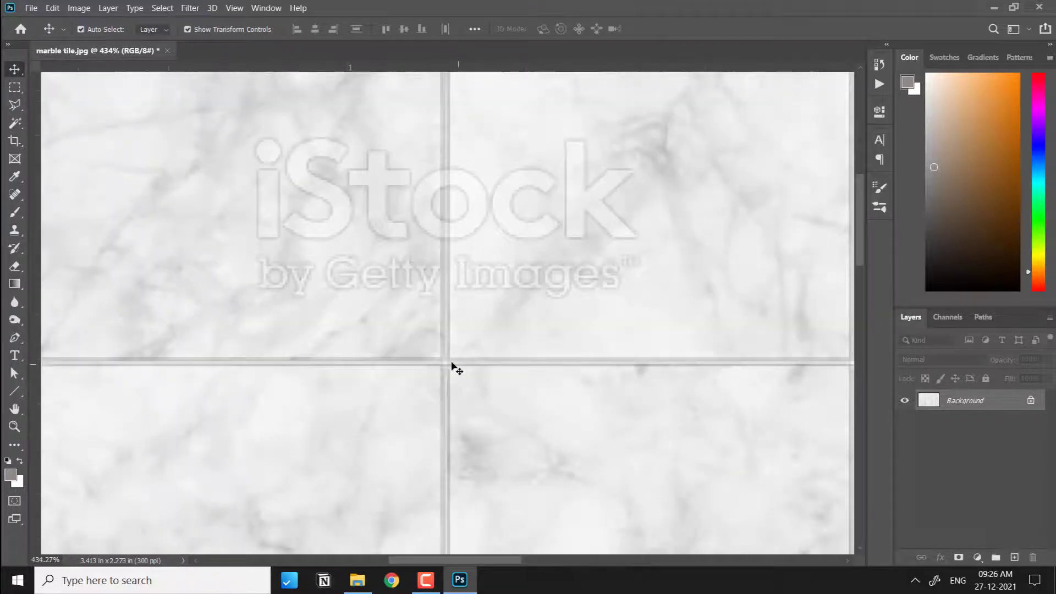
pyautogui.press('m')
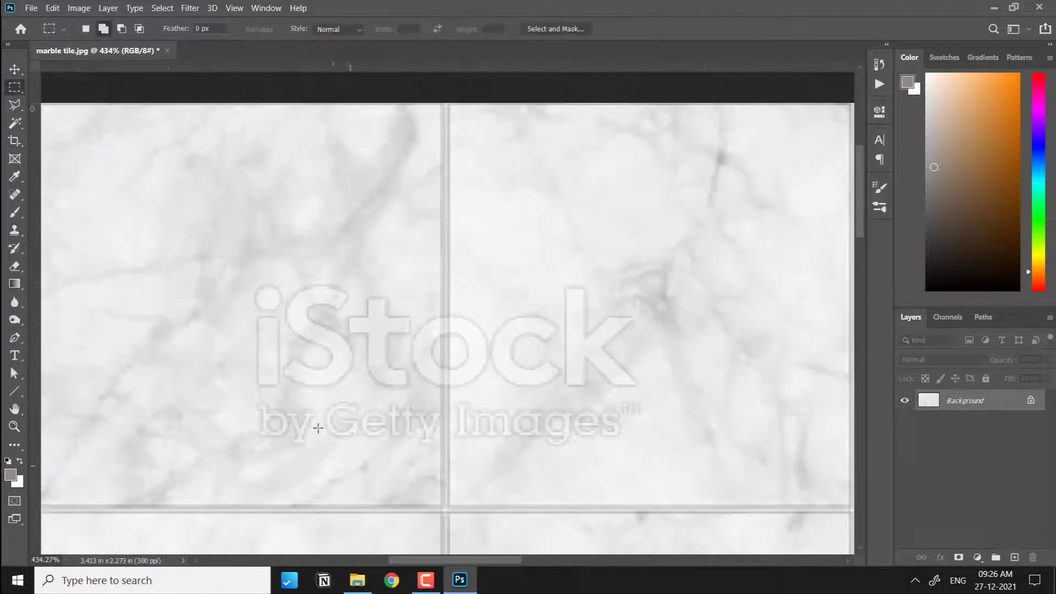
pyautogui.moveTo(450, 124); pyautogui.dragTo(451, 119)
pyautogui.hotkey('ctrl', 'shift', 'i')
# Clone clean marble over the part of the watermark lying on the second tile of the top row.
pyautogui.press('s')
pyautogui.keyDown('alt'); pyautogui.click(215, 337); pyautogui.keyUp('alt')
pyautogui.moveTo(270, 300)
pyautogui.mouseDown()
pyautogui.moveTo(372, 288)
pyautogui.moveTo(275, 424)
pyautogui.mouseUp()
pyautogui.keyDown('alt'); pyautogui.click(262, 275); pyautogui.keyUp('alt')
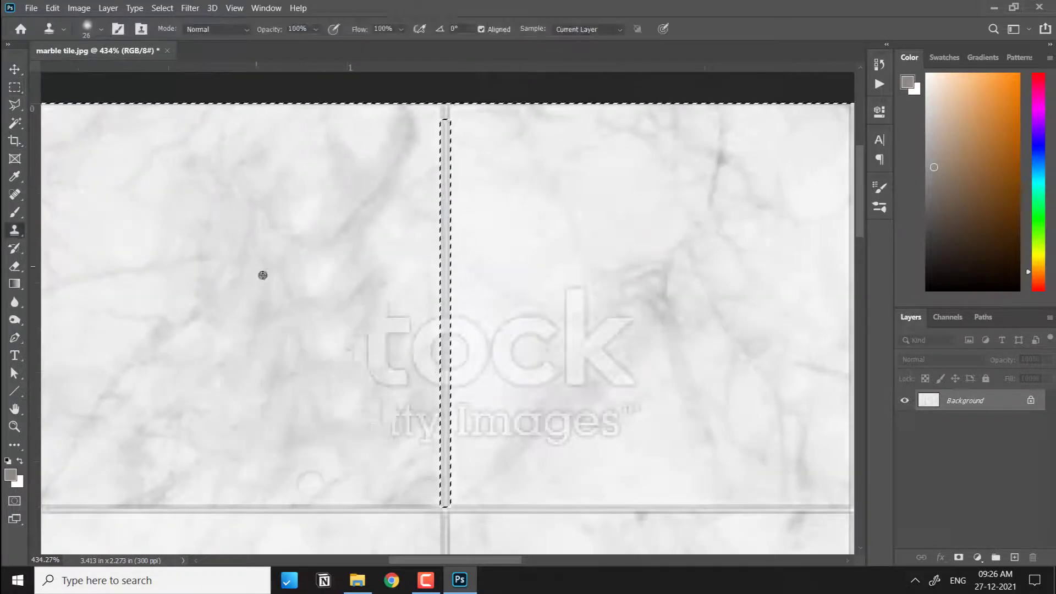
pyautogui.moveTo(379, 319); pyautogui.dragTo(423, 423)
# Clone clean marble over the rest of the watermark on the third top-row tile, and clear the selection.
pyautogui.keyDown('alt'); pyautogui.click(508, 291); pyautogui.keyUp('alt')
pyautogui.moveTo(479, 330); pyautogui.dragTo(542, 374)
pyautogui.keyDown('alt'); pyautogui.click(728, 220); pyautogui.keyUp('alt')
pyautogui.moveTo(583, 300)
pyautogui.mouseDown()
pyautogui.moveTo(535, 401)
pyautogui.moveTo(473, 424)
pyautogui.mouseUp()
pyautogui.hotkey('ctrl', 'd')
pyautogui.scroll(-5, 495, 279)
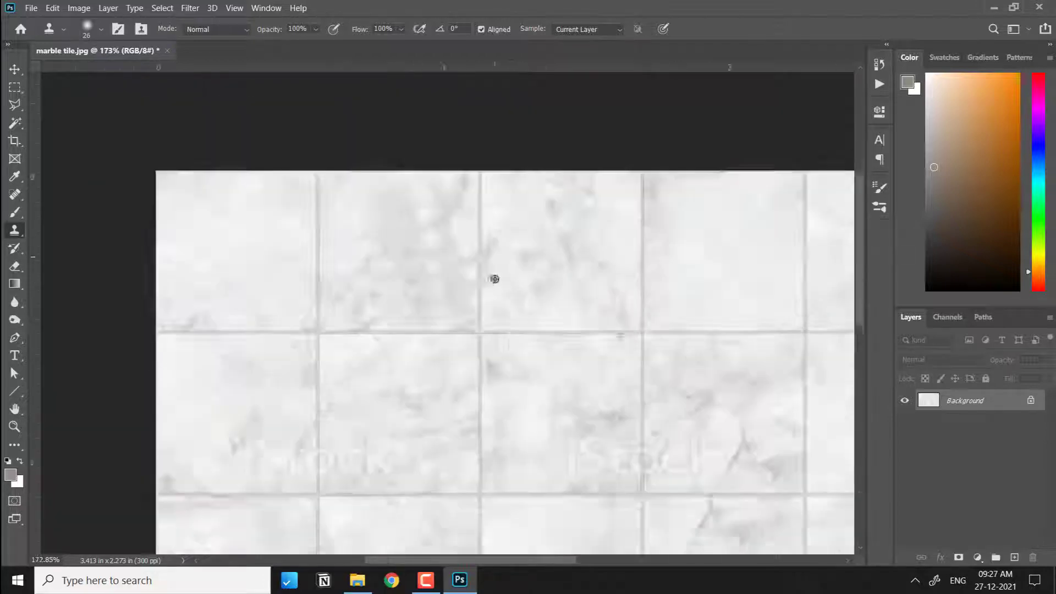
# Select the vertical and horizontal grout lines crossing at the second-row watermark between the third and fourth tiles, for protection while cloning.
pyautogui.moveTo(490, 117); pyautogui.dragTo(490, 435)
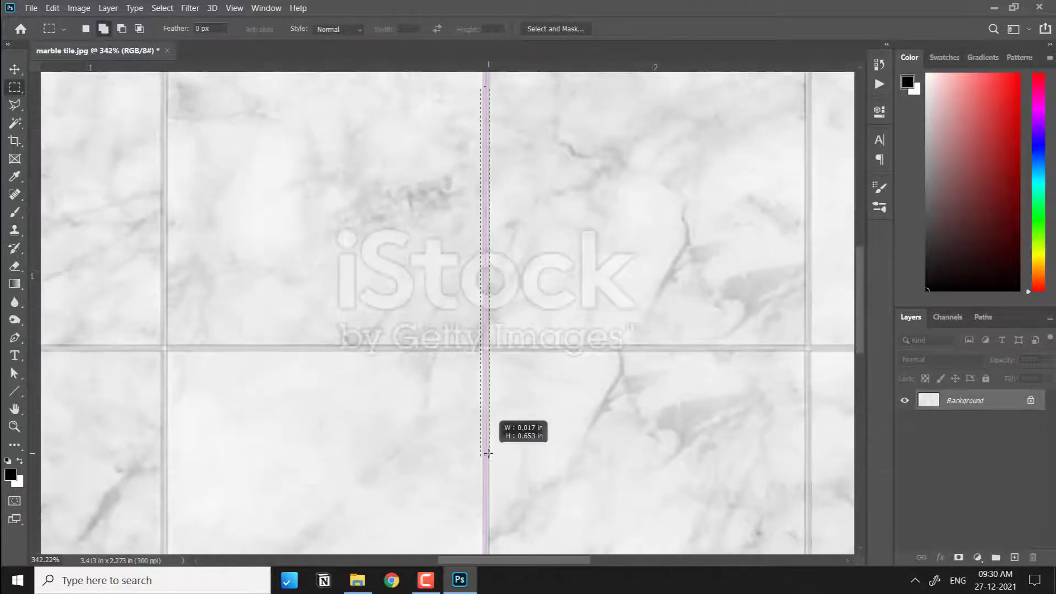
pyautogui.moveTo(258, 346); pyautogui.dragTo(725, 357)
pyautogui.moveTo(723, 353); pyautogui.dragTo(725, 355)
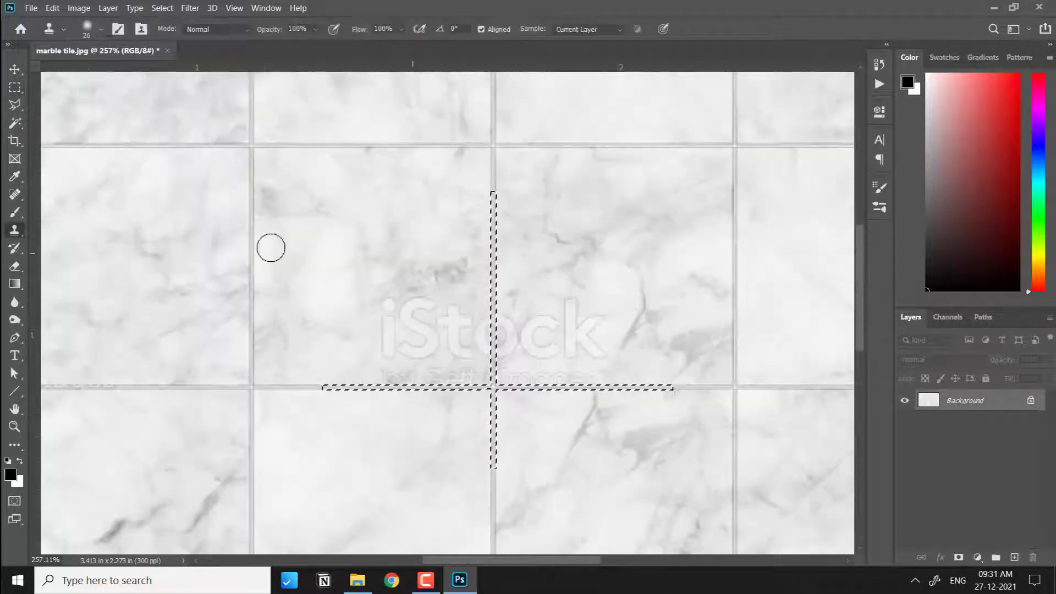
pyautogui.rightClick(491, 230)
# Clone clean marble over the second-row watermarks between the third and fourth tiles and between the fifth and sixth tiles.
pyautogui.click(15, 231)
pyautogui.moveTo(374, 308); pyautogui.dragTo(480, 359)
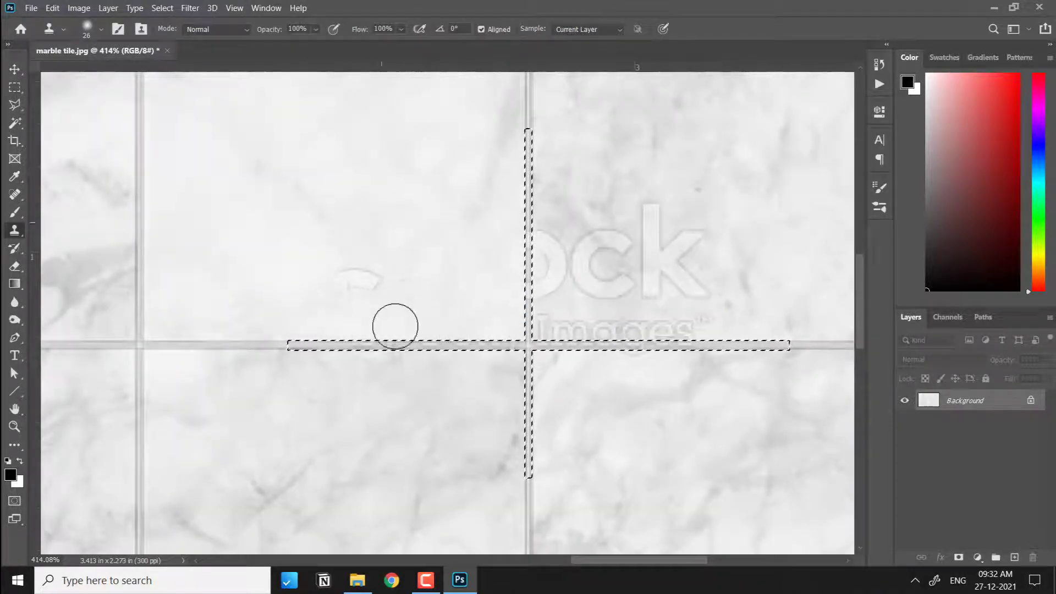
pyautogui.moveTo(395, 326); pyautogui.dragTo(620, 266)
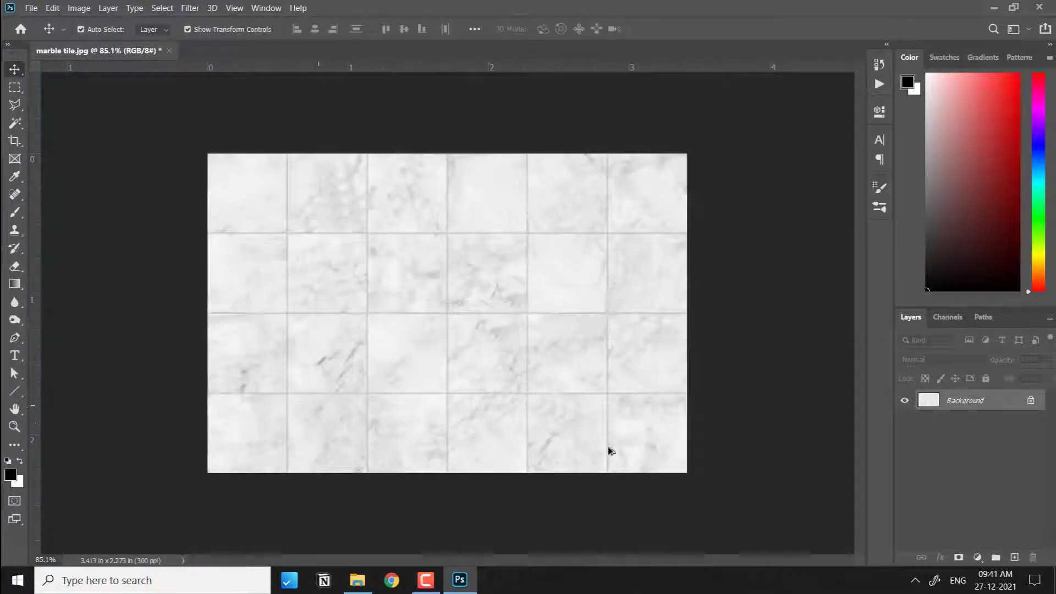
# Select the lowest horizontal grout line across the full image width with a thin rectangular selection.
pyautogui.scroll(10, 165, 427)
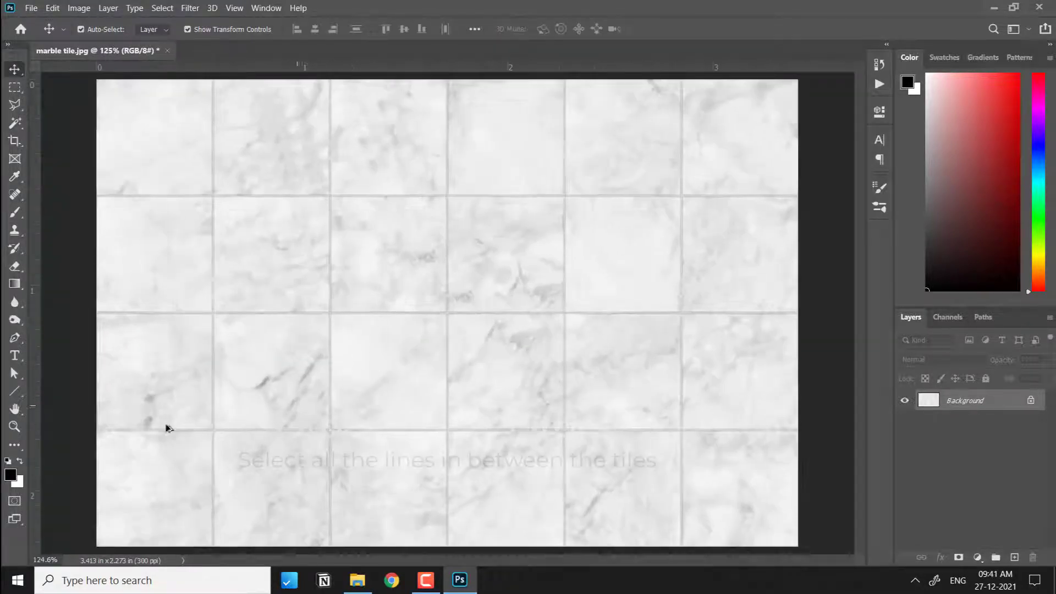
pyautogui.scroll(12, 177, 428)
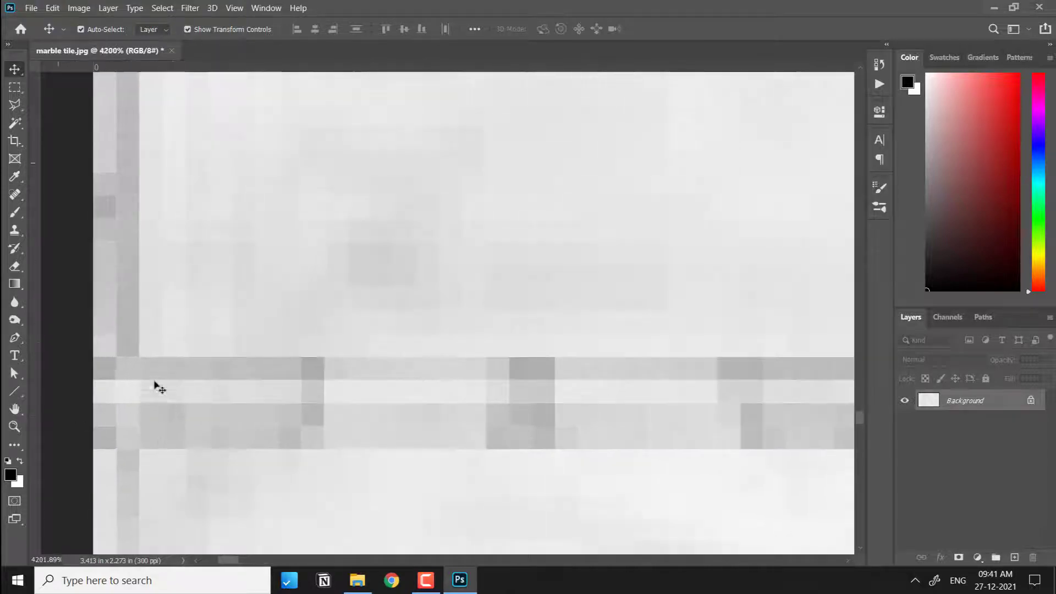
pyautogui.click(14, 88)
pyautogui.moveTo(80, 386); pyautogui.dragTo(989, 417)
pyautogui.scroll(-20, 198, 418)
# Add the first vertical grout line over the full image height to the selection.
pyautogui.scroll(18, 299, 441)
pyautogui.moveTo(376, 473); pyautogui.dragTo(397, 212)
pyautogui.scroll(-4, 396, 347)
pyautogui.moveTo(396, 347); pyautogui.dragTo(709, 294)
pyautogui.scroll(-20, 512, 358)
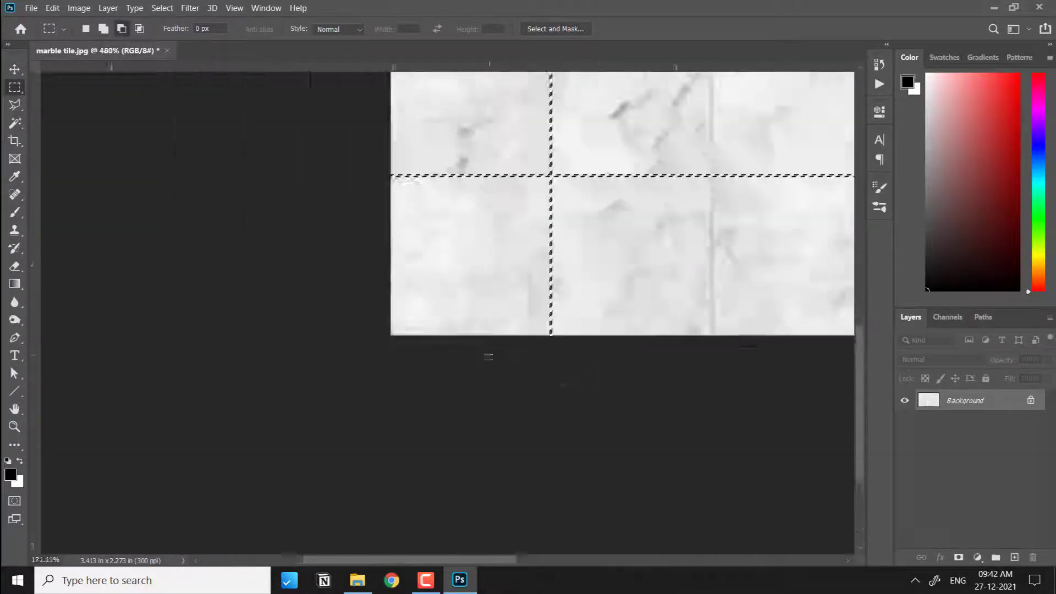
# Extend the selection with the next vertical grout lines down to the lower image edge.
pyautogui.scroll(20, 730, 324)
pyautogui.moveTo(407, 528); pyautogui.dragTo(367, 311)
pyautogui.scroll(-20, 366, 313)
pyautogui.scroll(20, 518, 319)
pyautogui.moveTo(746, 396); pyautogui.dragTo(781, 591)
pyautogui.scroll(-20, 519, 366)
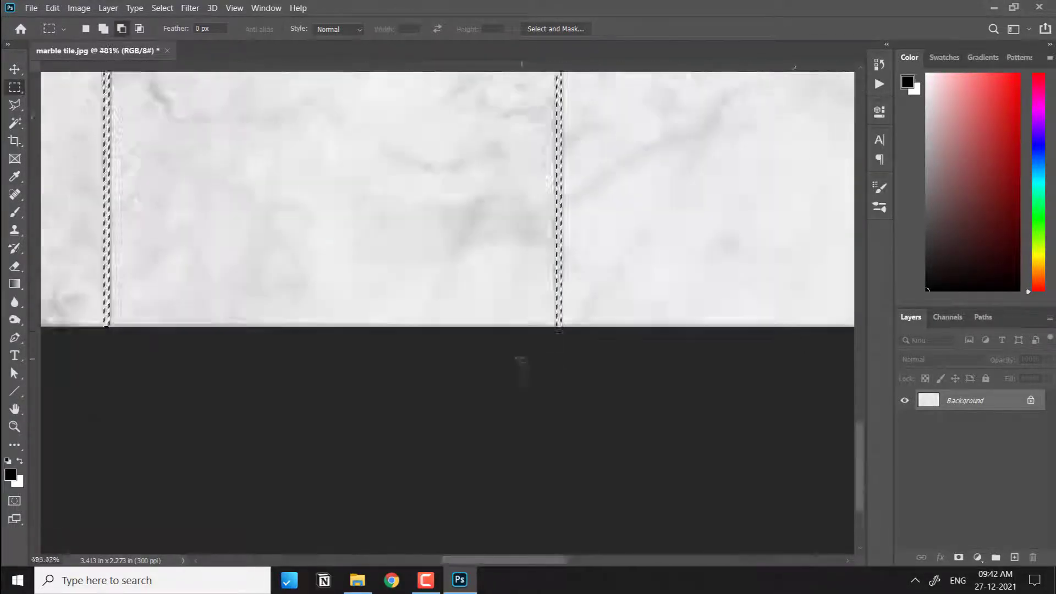
# Add the remaining vertical and horizontal grout lines so the whole grout grid is selected.
pyautogui.scroll(20, 743, 352)
pyautogui.moveTo(742, 358); pyautogui.dragTo(743, 75)
pyautogui.scroll(-20, 743, 325)
pyautogui.moveTo(802, 342); pyautogui.dragTo(208, 341)
pyautogui.scroll(-15, 208, 342)
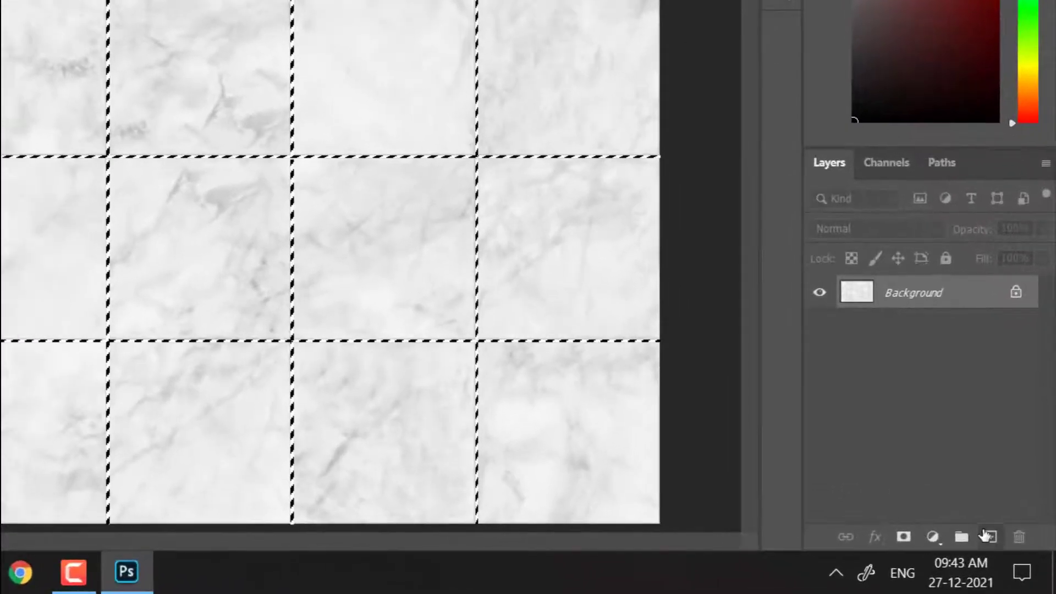
# Add a new layer and fill the selected grout grid with a custom color sampled from the darkest grout pixels.
pyautogui.click(989, 537)
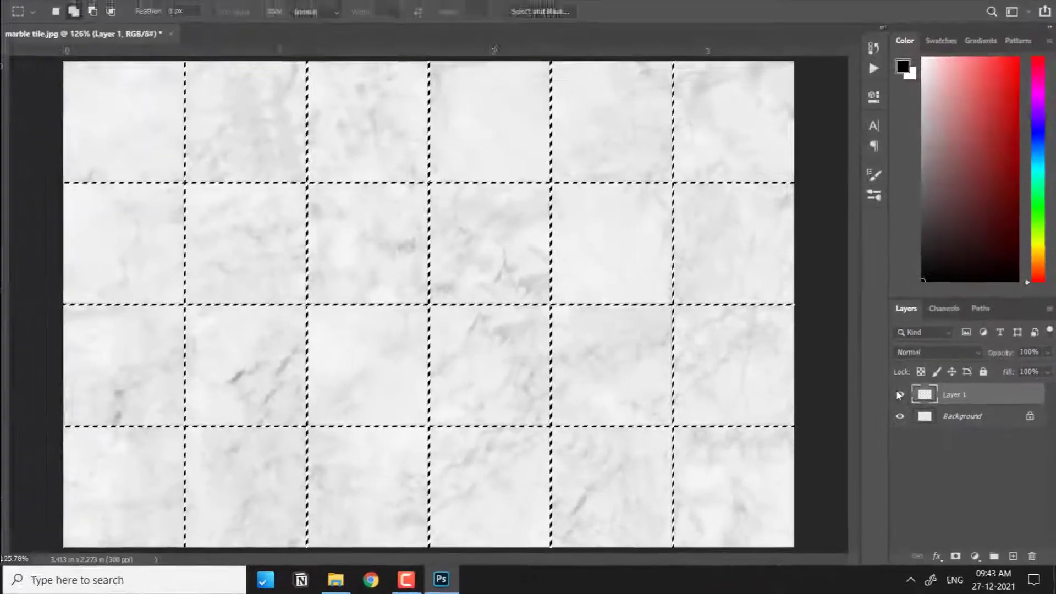
pyautogui.scroll(10, 562, 230)
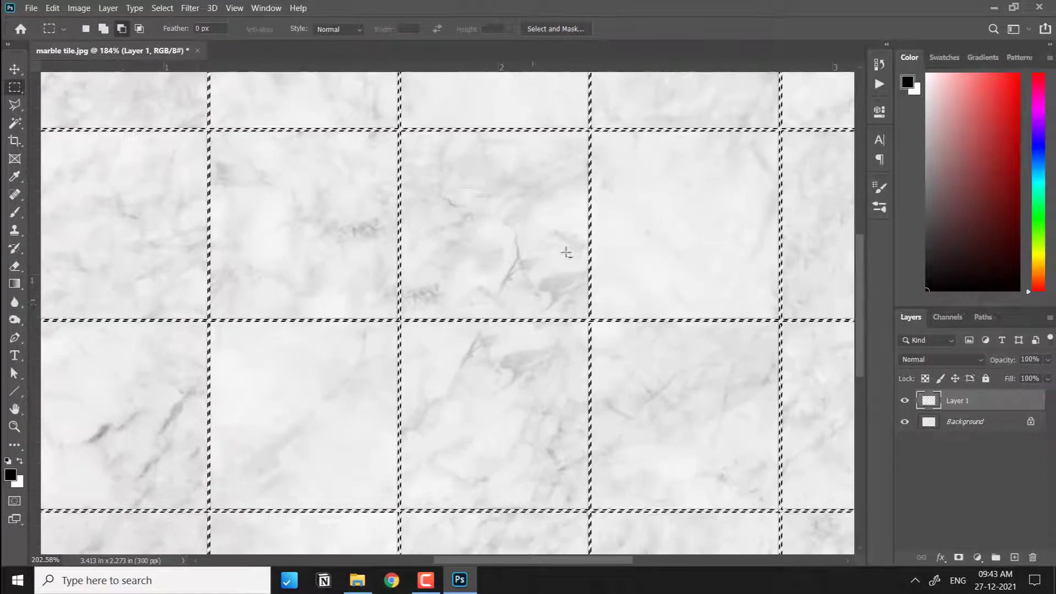
pyautogui.scroll(10, 589, 342)
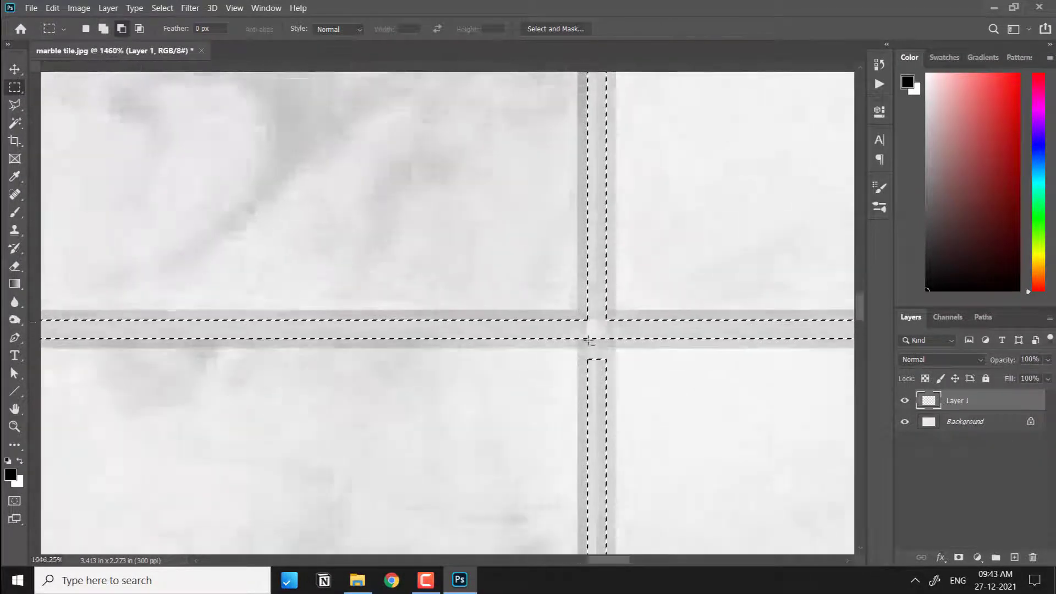
pyautogui.hotkey('shift', 'BackSpace')
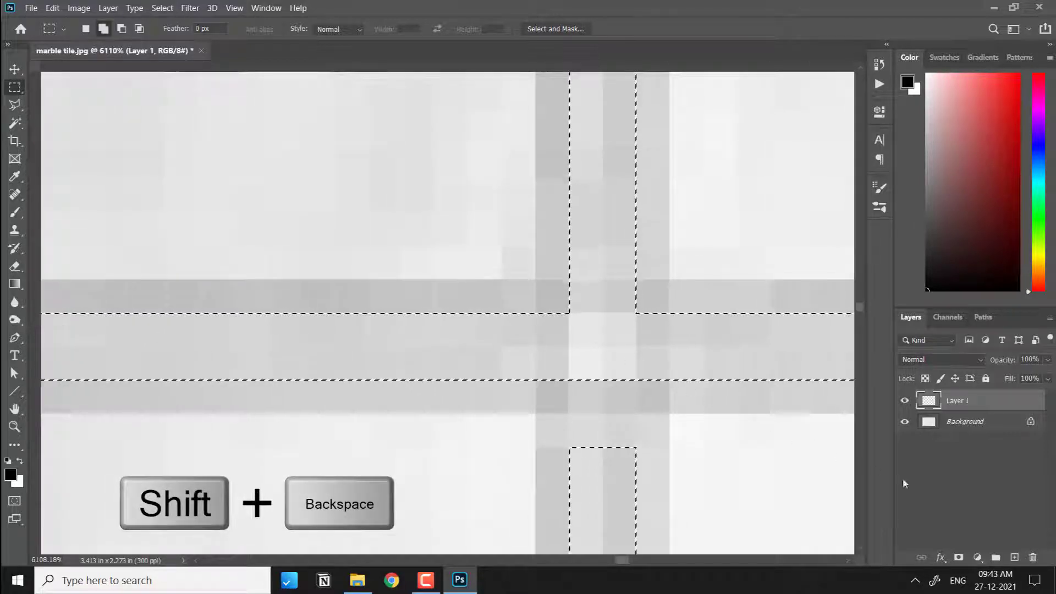
pyautogui.hotkey('shift', 'BackSpace')
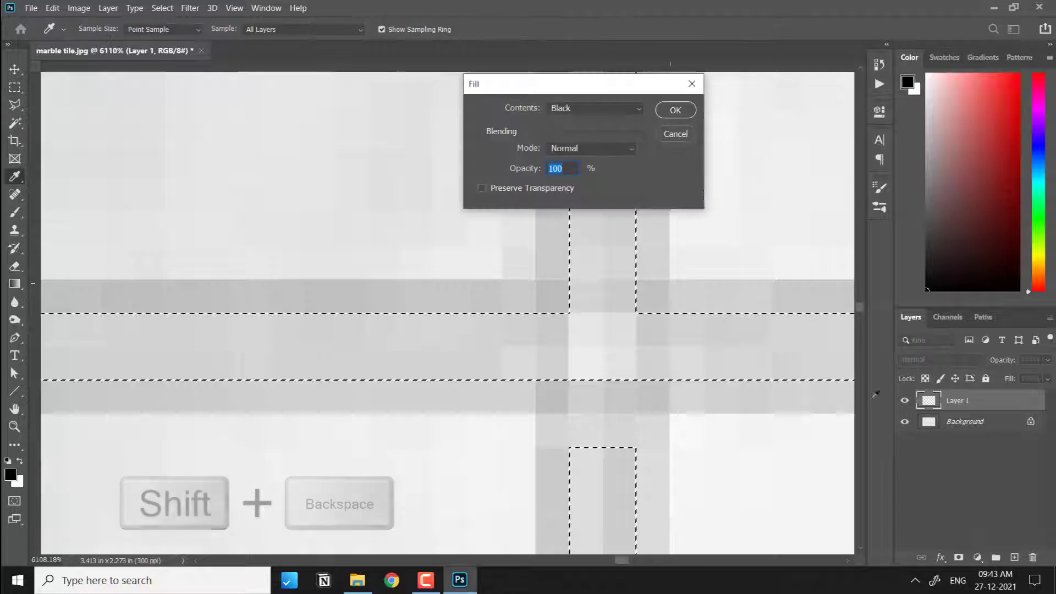
pyautogui.click(637, 110)
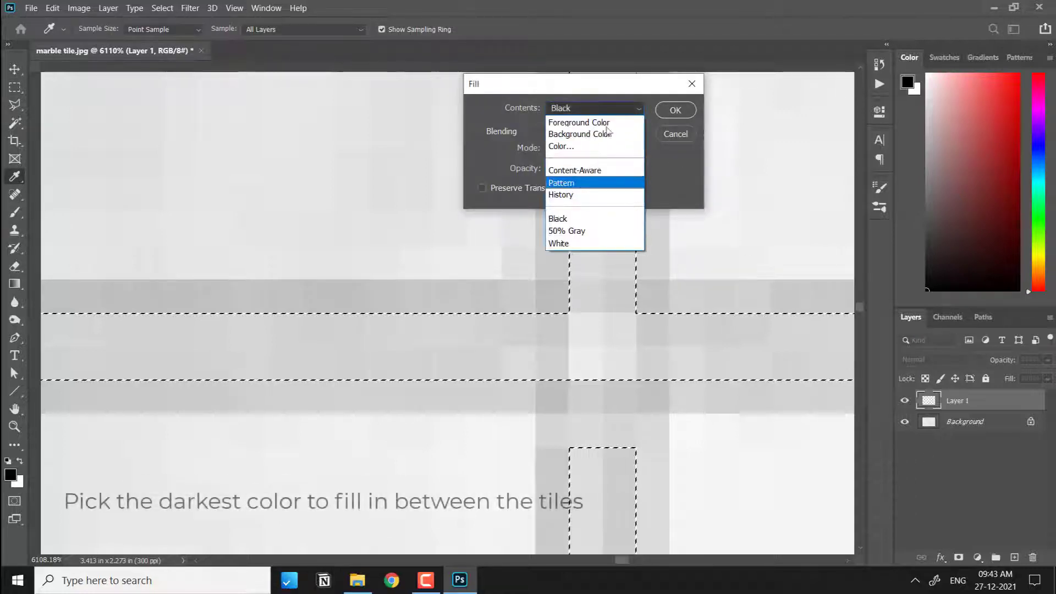
pyautogui.click(567, 145)
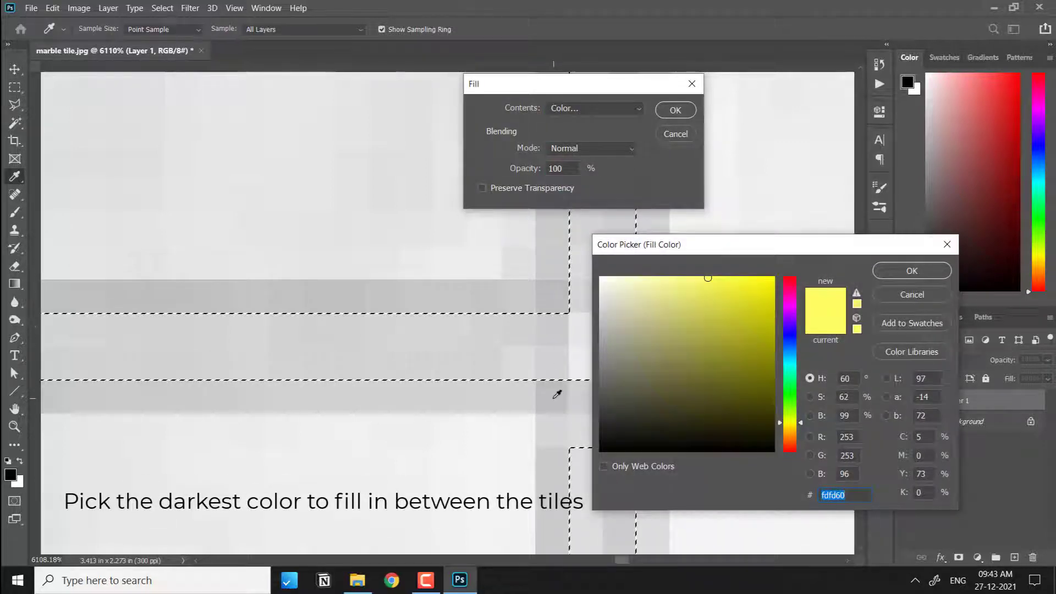
pyautogui.click(557, 394)
pyautogui.click(903, 266)
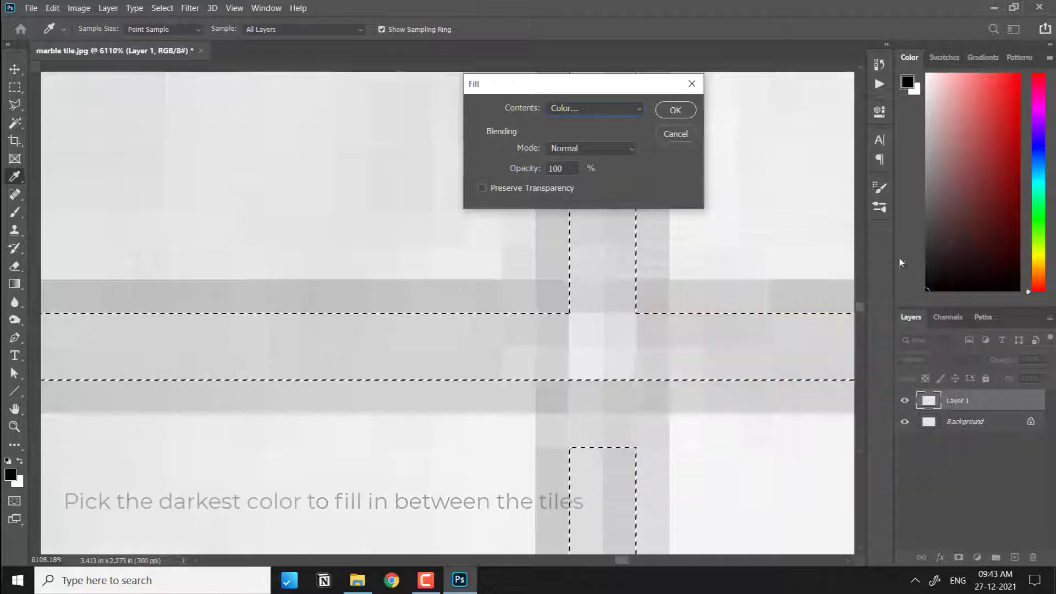
pyautogui.click(675, 110)
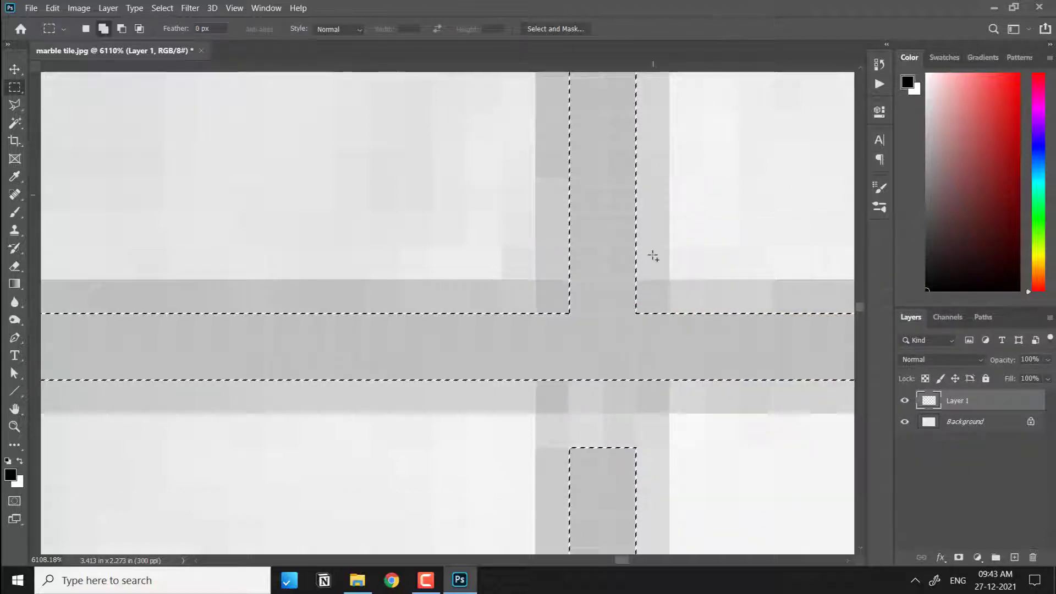
pyautogui.scroll(-15, 652, 256)
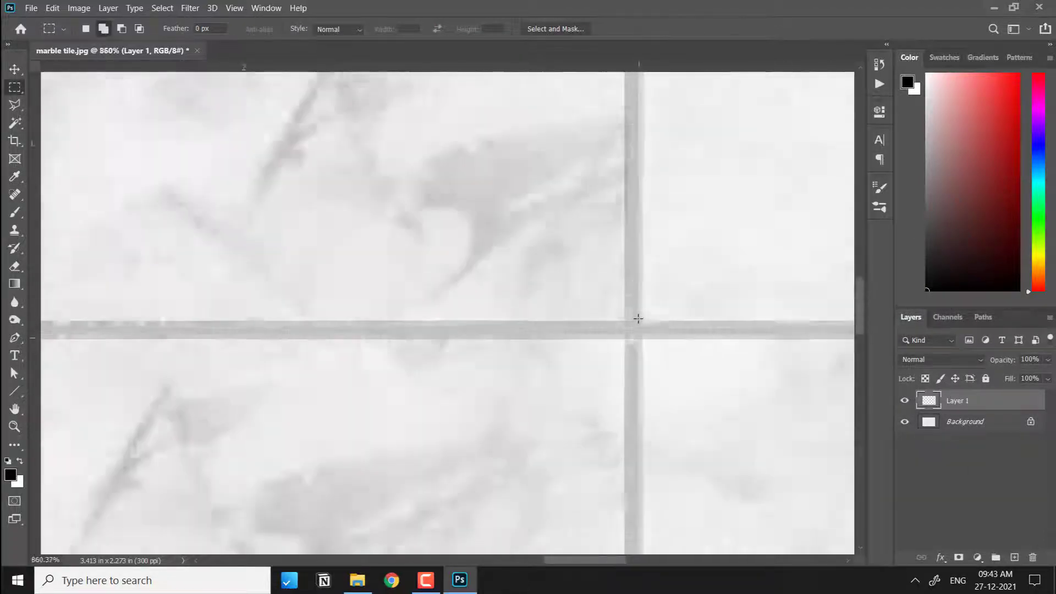
pyautogui.scroll(-3, 638, 318)
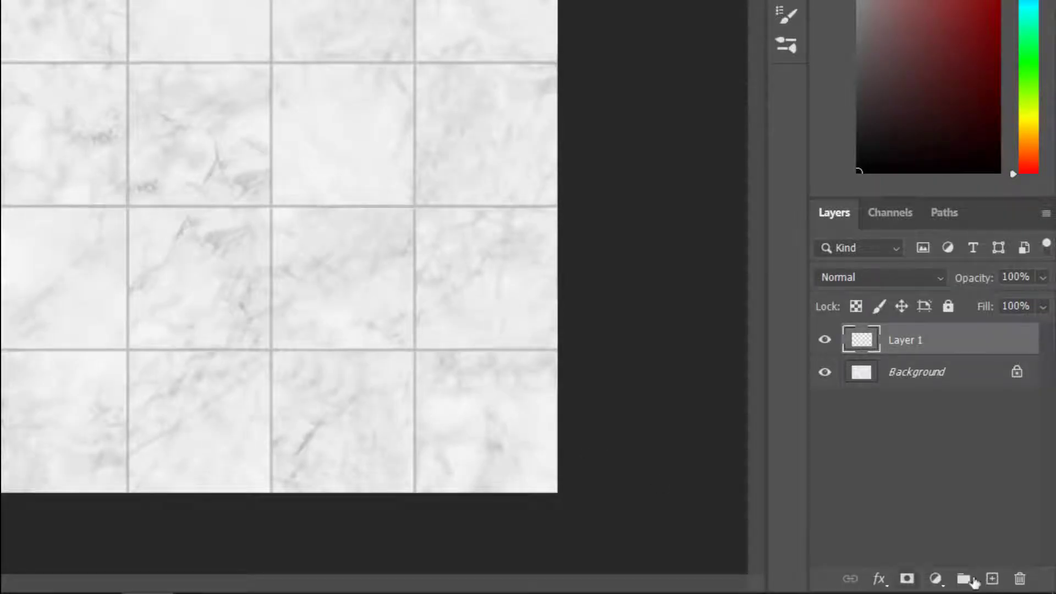
# Add a Levels adjustment layer, raising the black input to 27, darkening the midtones and slightly lowering the white input.
pyautogui.click(935, 579)
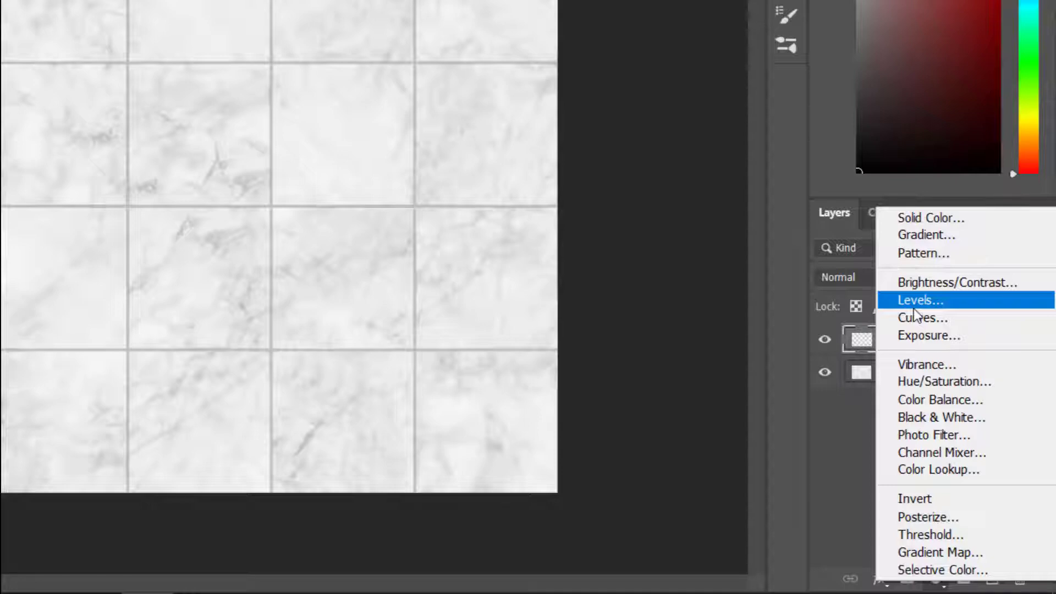
pyautogui.click(916, 301)
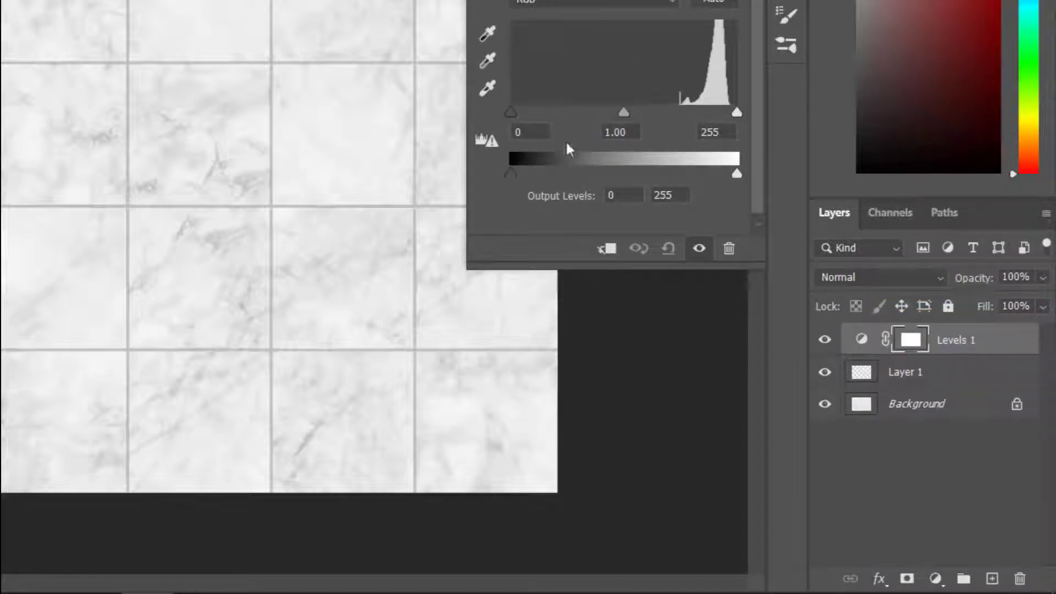
pyautogui.moveTo(511, 116); pyautogui.dragTo(536, 117)
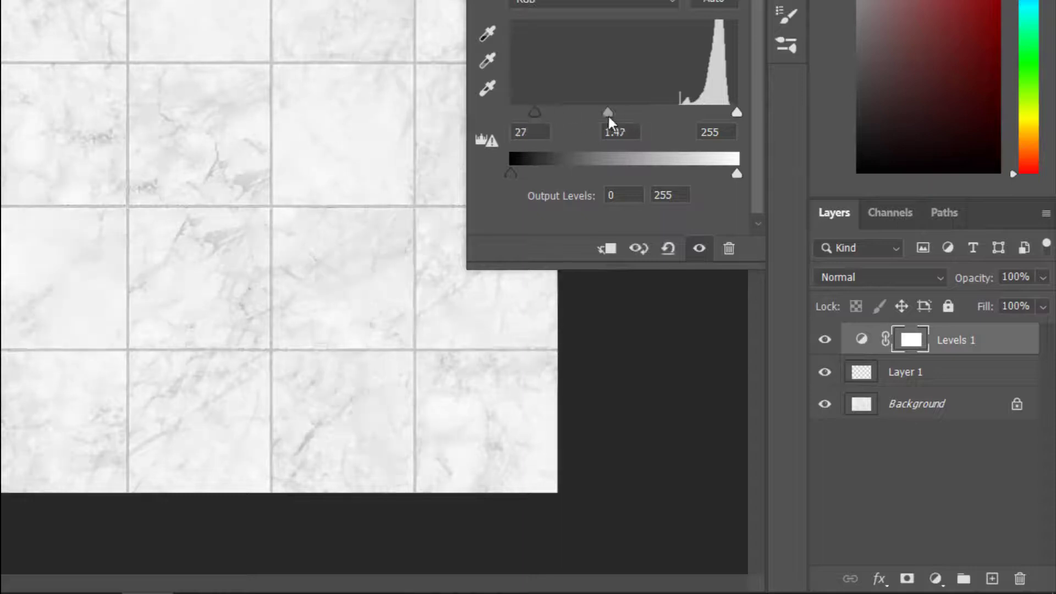
pyautogui.moveTo(624, 115); pyautogui.dragTo(652, 118)
pyautogui.moveTo(736, 113)
pyautogui.mouseDown()
pyautogui.moveTo(721, 113)
pyautogui.moveTo(734, 115)
pyautogui.mouseUp()
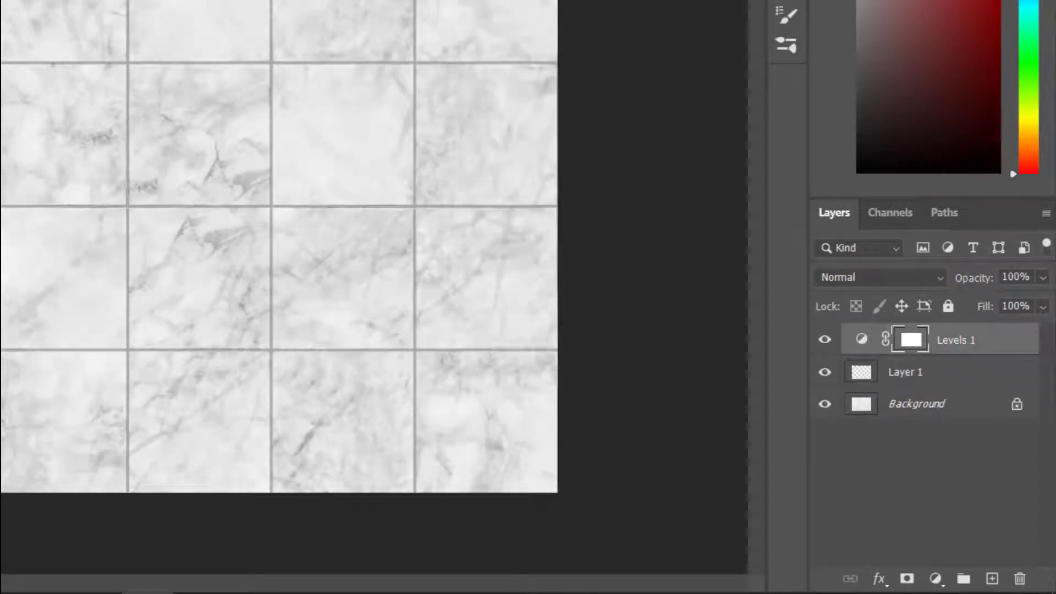
# Add a Curves adjustment layer with one point in the shadows and one in the highlights for a subtle tone change.
pyautogui.click(936, 578)
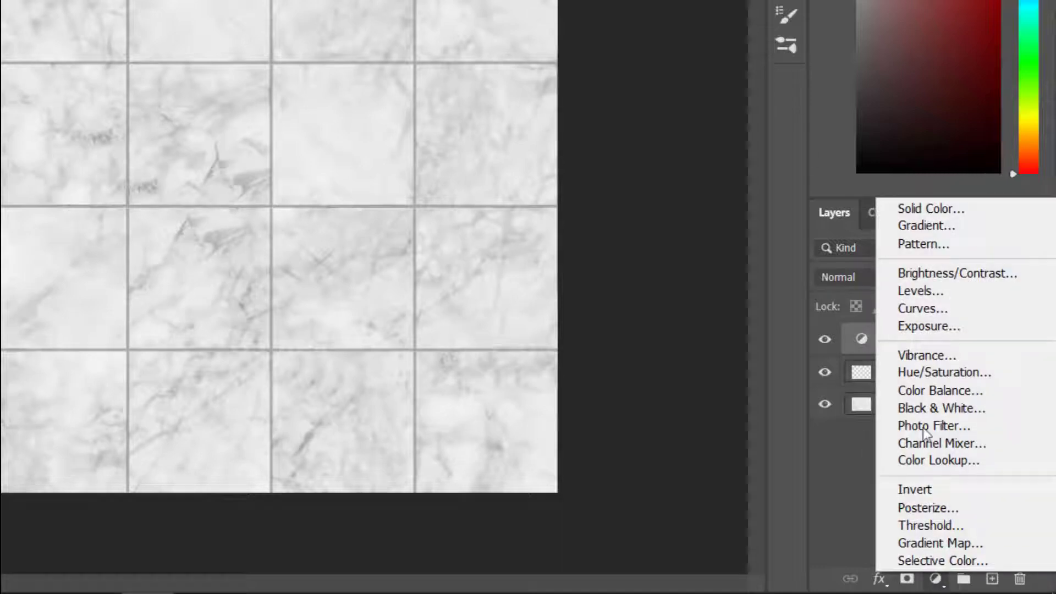
pyautogui.click(913, 311)
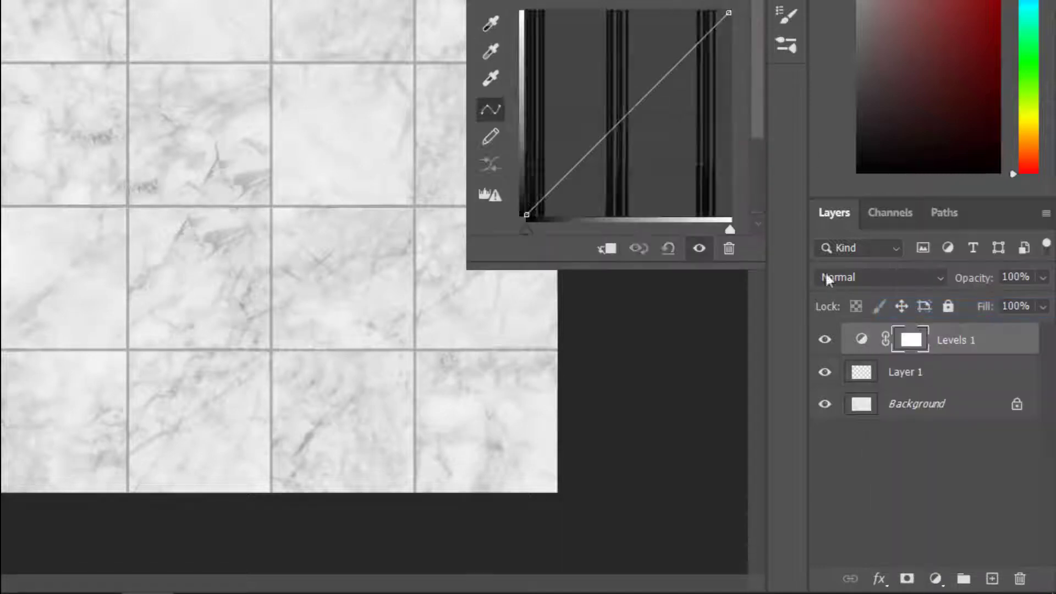
pyautogui.moveTo(588, 160); pyautogui.dragTo(586, 149)
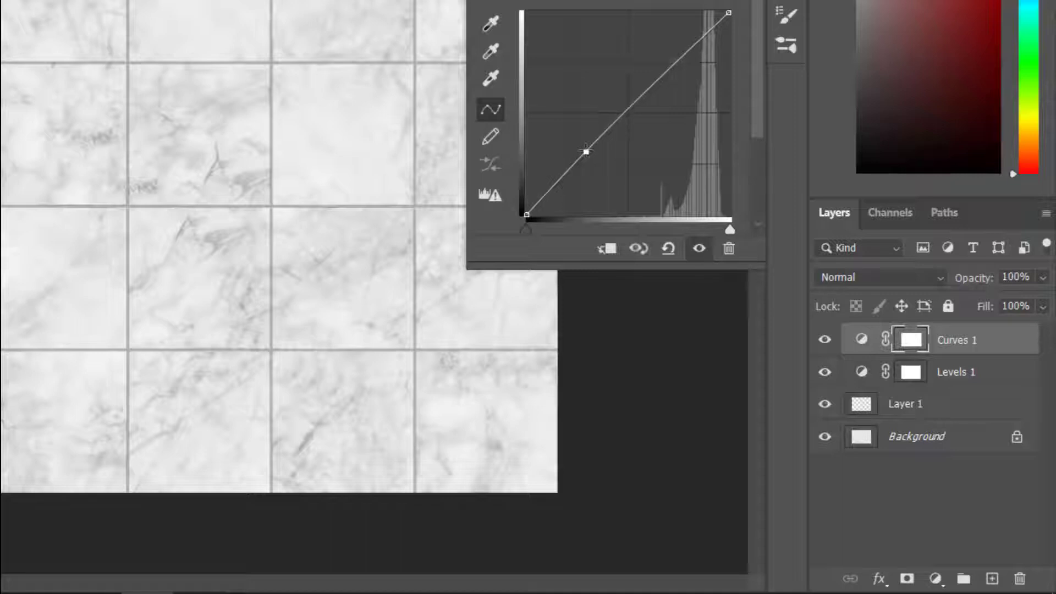
pyautogui.moveTo(674, 59); pyautogui.dragTo(683, 59)
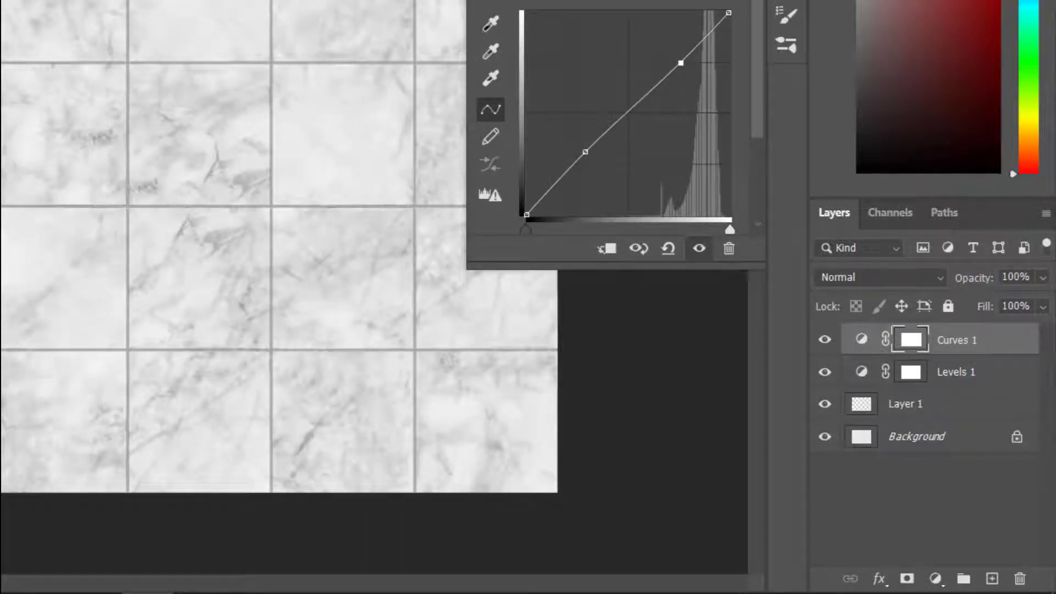
# Add a Brightness/Contrast adjustment layer with slightly higher brightness and slightly lower contrast.
pyautogui.click(935, 581)
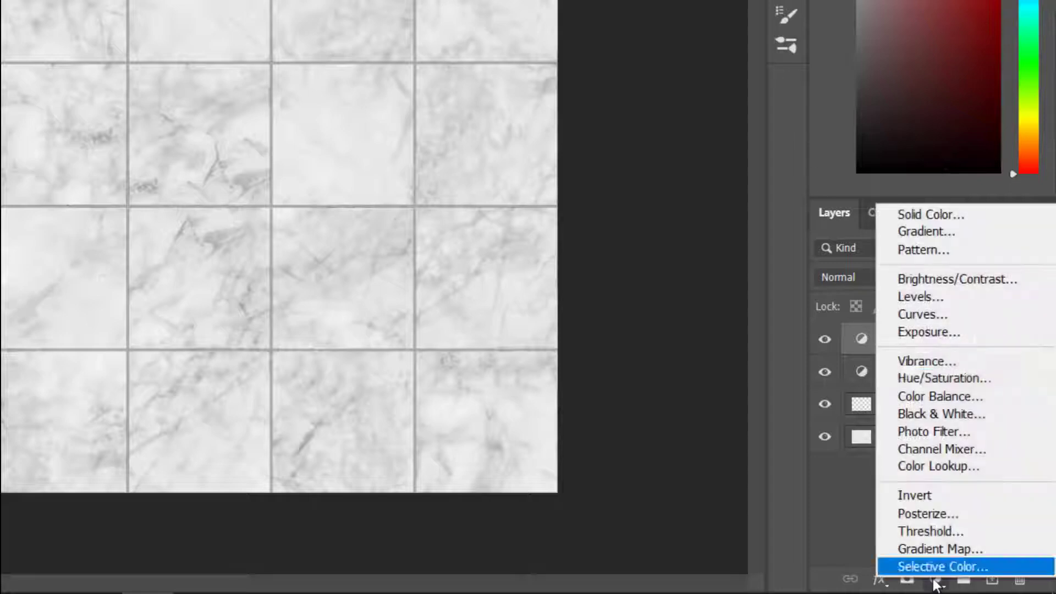
pyautogui.click(922, 278)
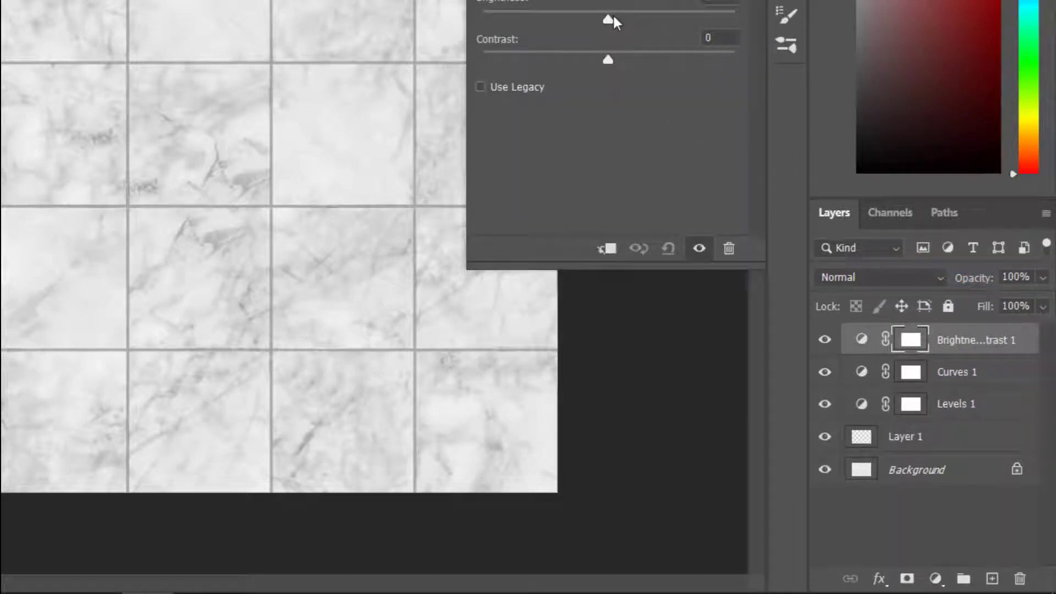
pyautogui.moveTo(613, 19); pyautogui.dragTo(618, 19)
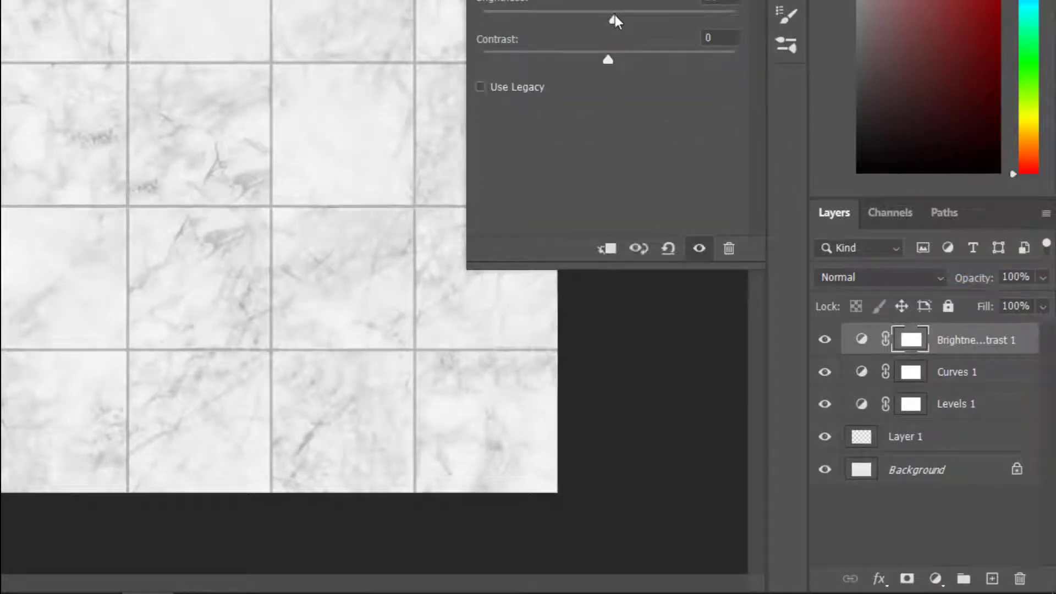
pyautogui.moveTo(607, 60); pyautogui.dragTo(602, 60)
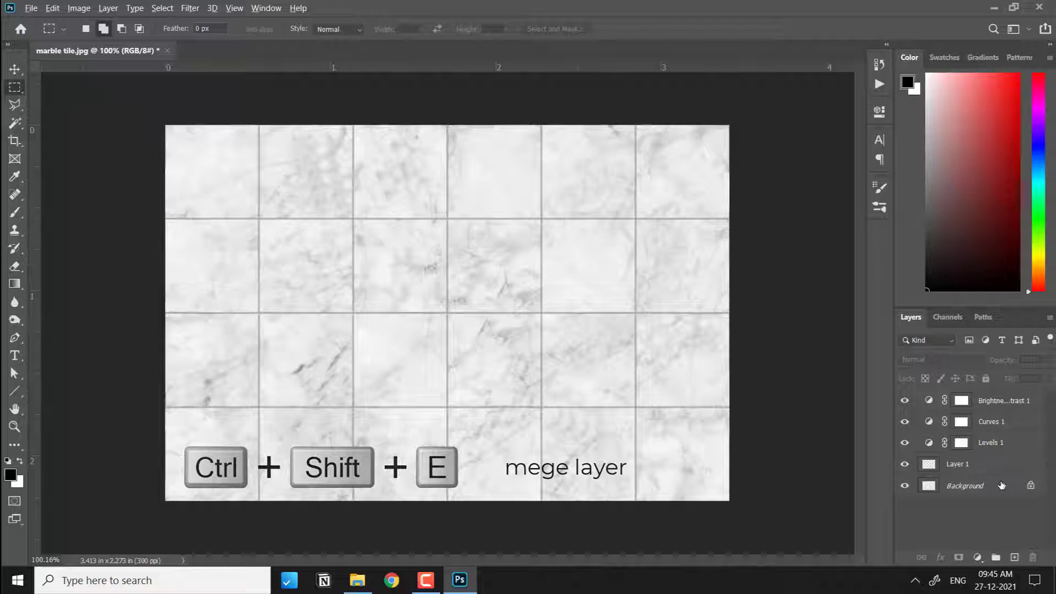
# Stamp all visible layers onto a new layer and define the finished marble tile image as a pattern.
pyautogui.hotkey('ctrl', 'shift', 'alt', 'e')
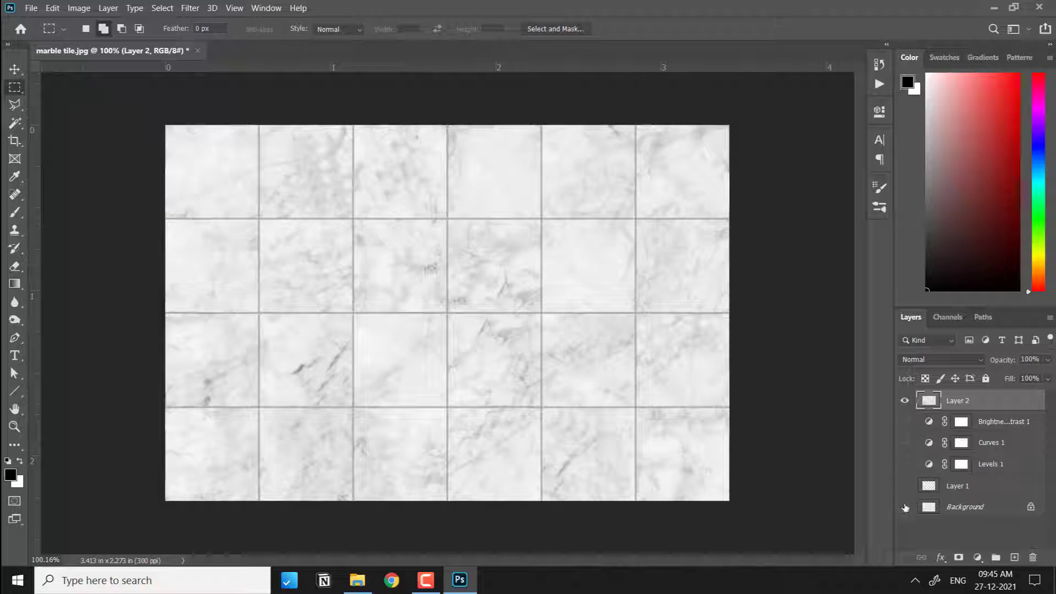
pyautogui.click(30, 8)
pyautogui.moveTo(53, 8)
pyautogui.click(101, 360)
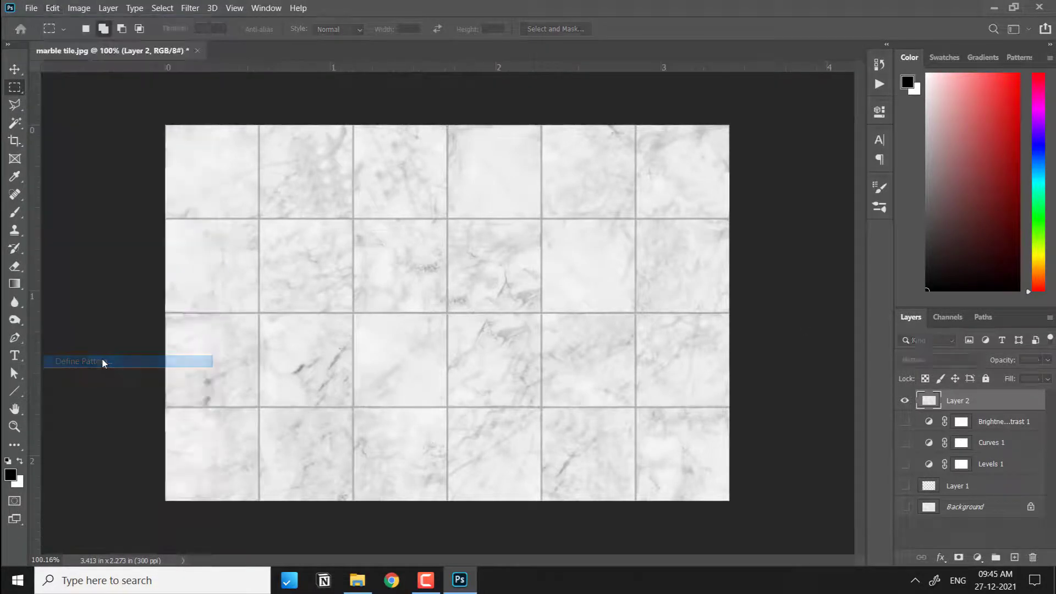
pyautogui.click(653, 180)
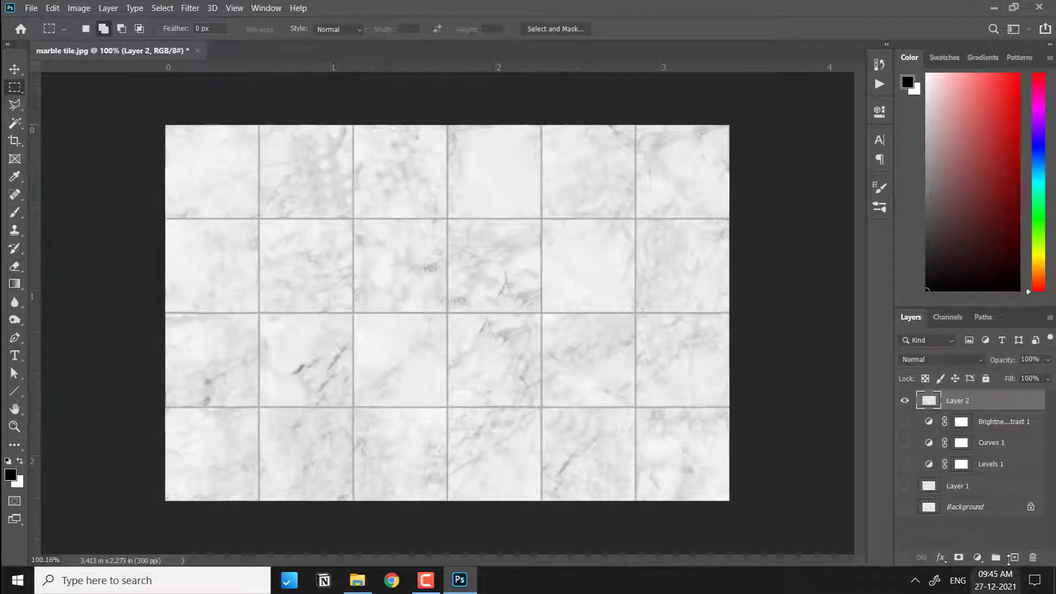
# Add a Pattern Fill layer with the marble tile pattern, scale it to about 67% and shift it to check the tiling.
pyautogui.click(978, 558)
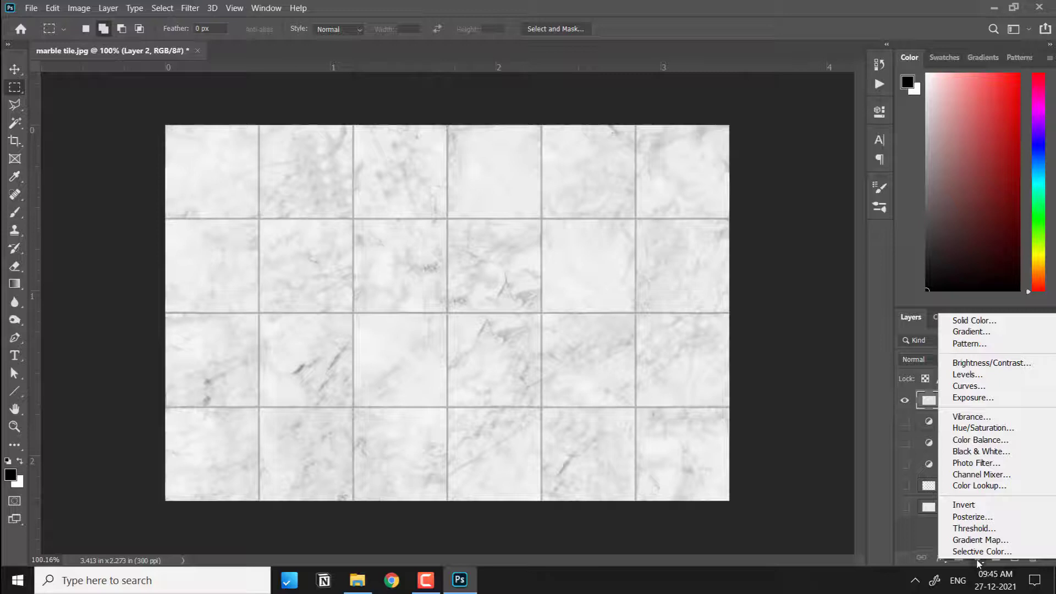
pyautogui.click(979, 341)
pyautogui.click(658, 225)
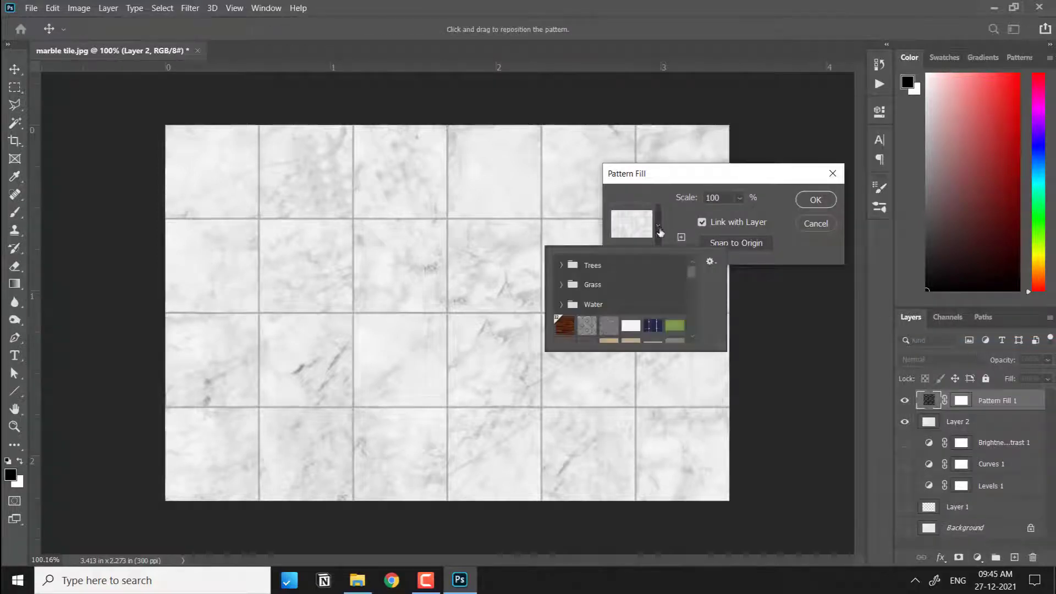
pyautogui.scroll(-5, 660, 309)
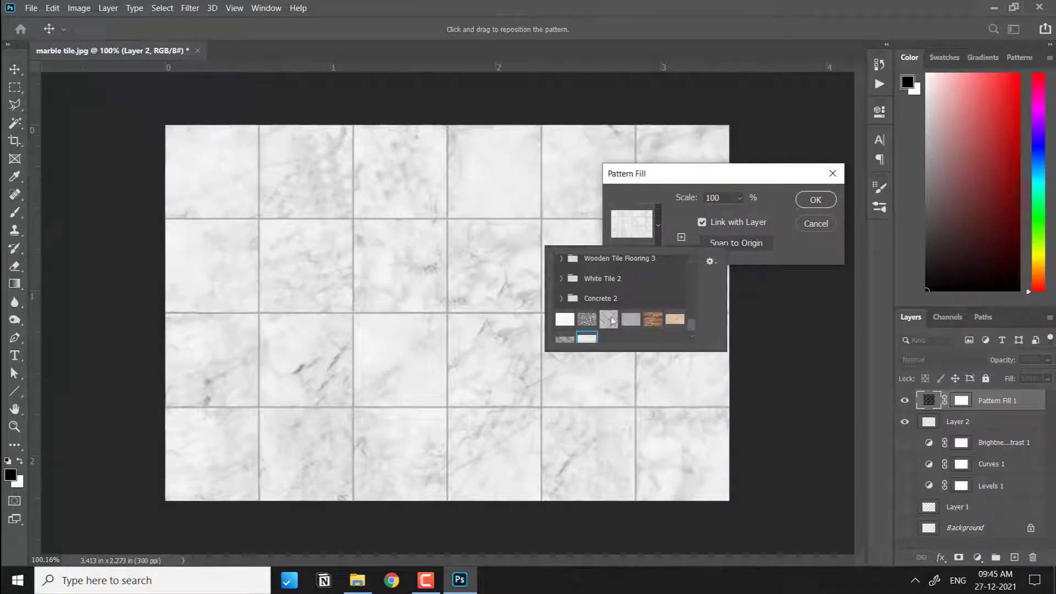
pyautogui.click(740, 198)
pyautogui.moveTo(743, 214); pyautogui.dragTo(740, 217)
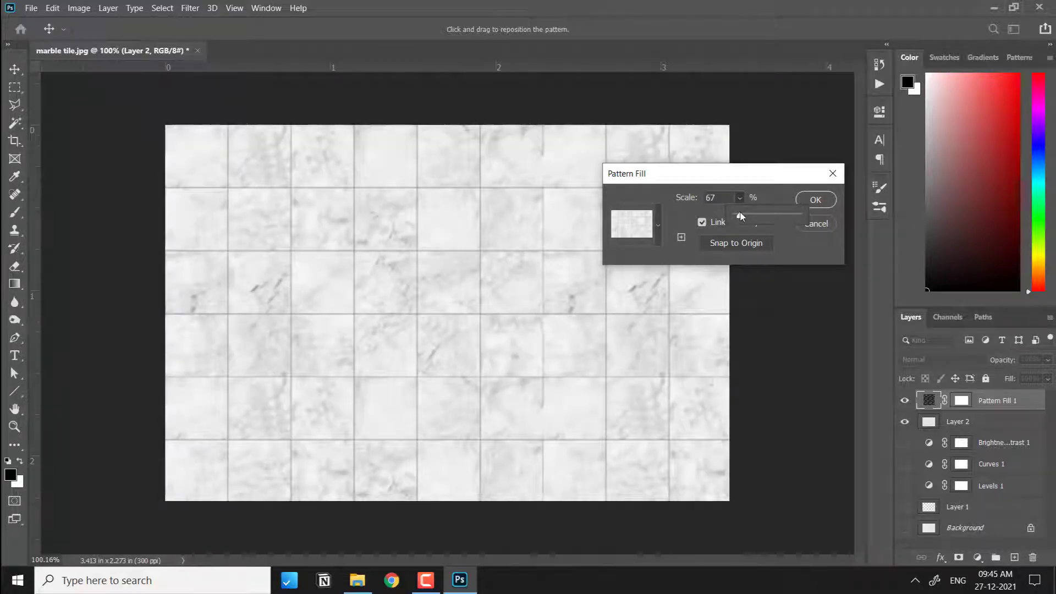
pyautogui.moveTo(436, 268); pyautogui.dragTo(561, 299)
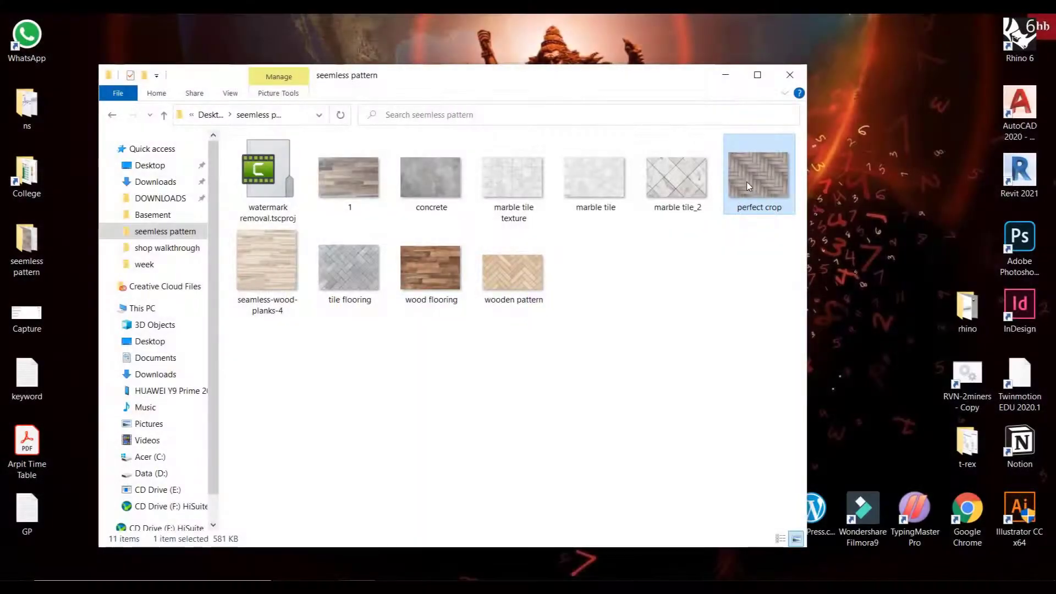
# Open the perfect crop image from the seemless pattern folder in Adobe Photoshop 2020.
pyautogui.rightClick(748, 187)
pyautogui.moveTo(735, 329)
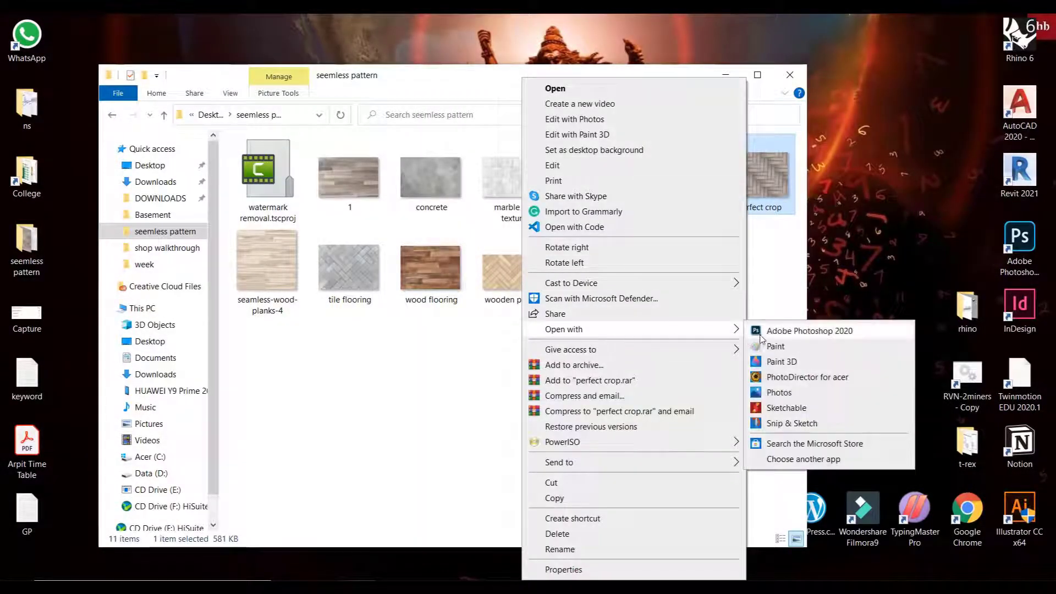
pyautogui.click(809, 330)
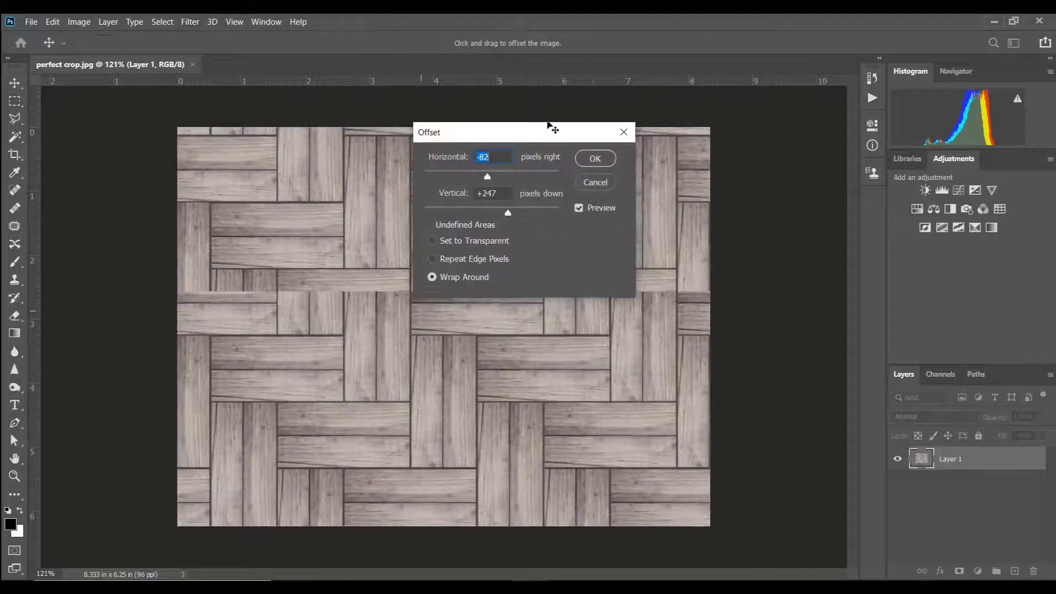
# Examine the wood parquet image for seams by shifting it both ways in a wrap-around Offset preview, without applying the filter.
pyautogui.moveTo(551, 128); pyautogui.dragTo(913, 237)
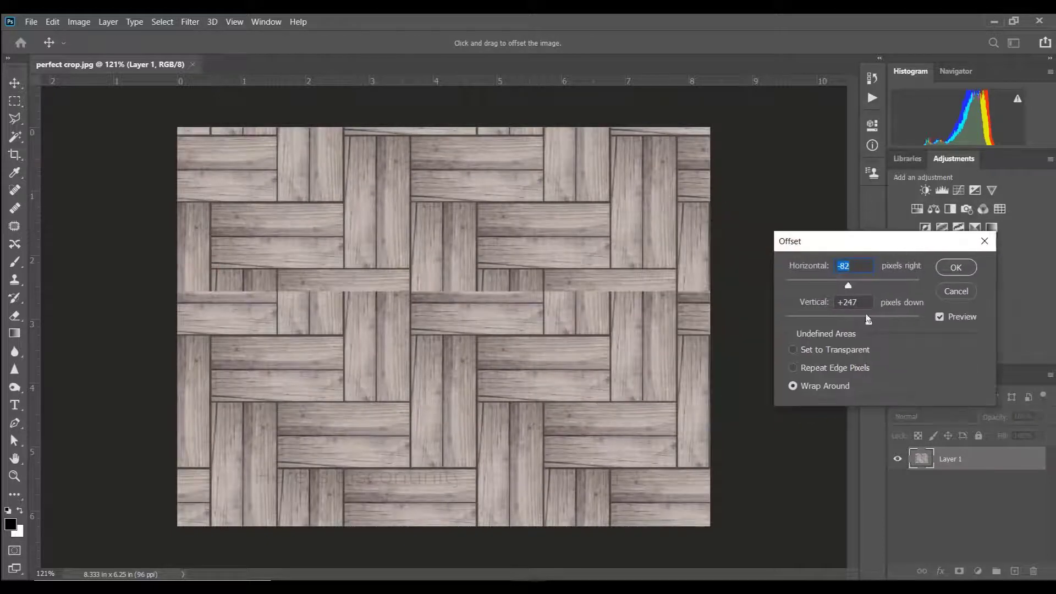
pyautogui.moveTo(491, 298); pyautogui.dragTo(591, 298)
pyautogui.moveTo(286, 299); pyautogui.dragTo(516, 295)
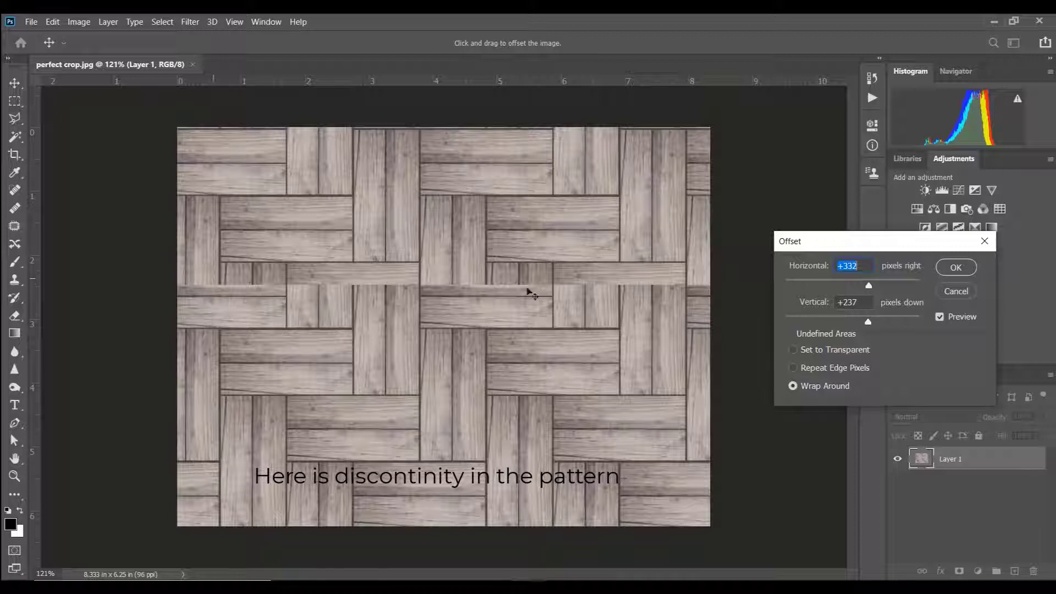
pyautogui.press('Tab')
pyautogui.click(851, 282)
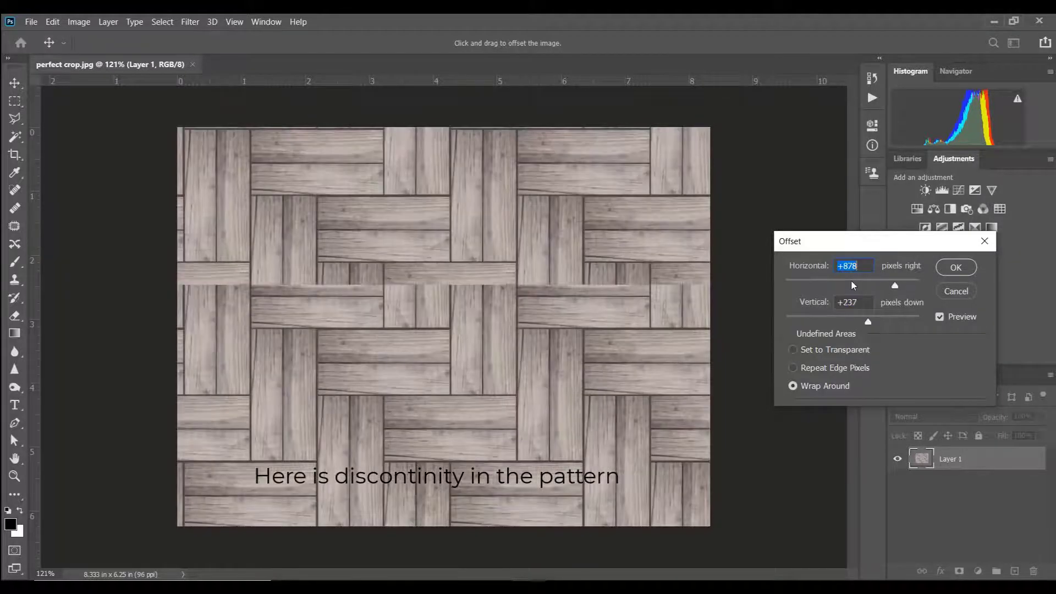
pyautogui.click(890, 320)
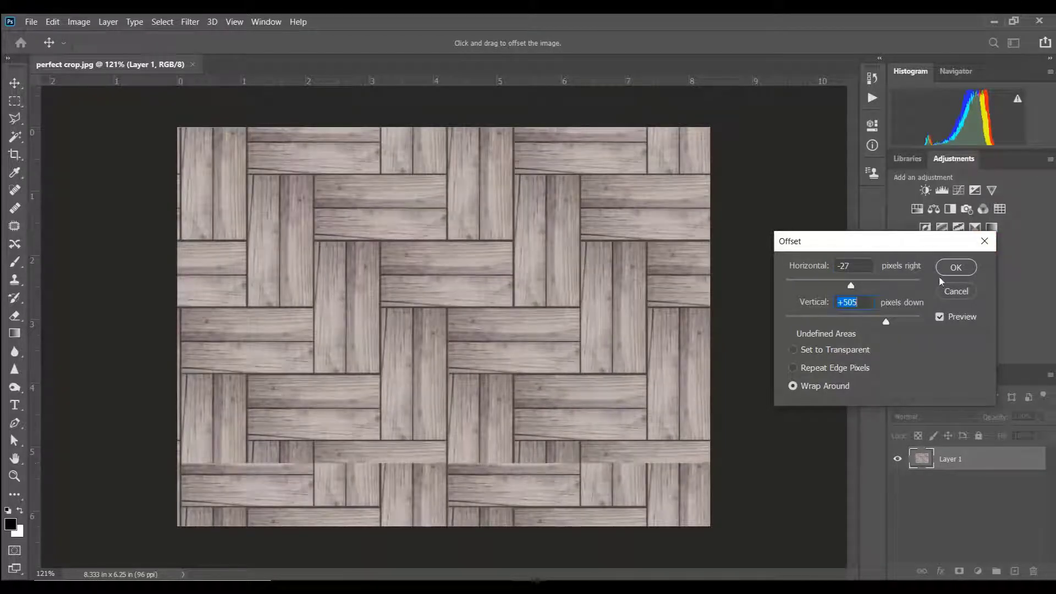
pyautogui.click(955, 292)
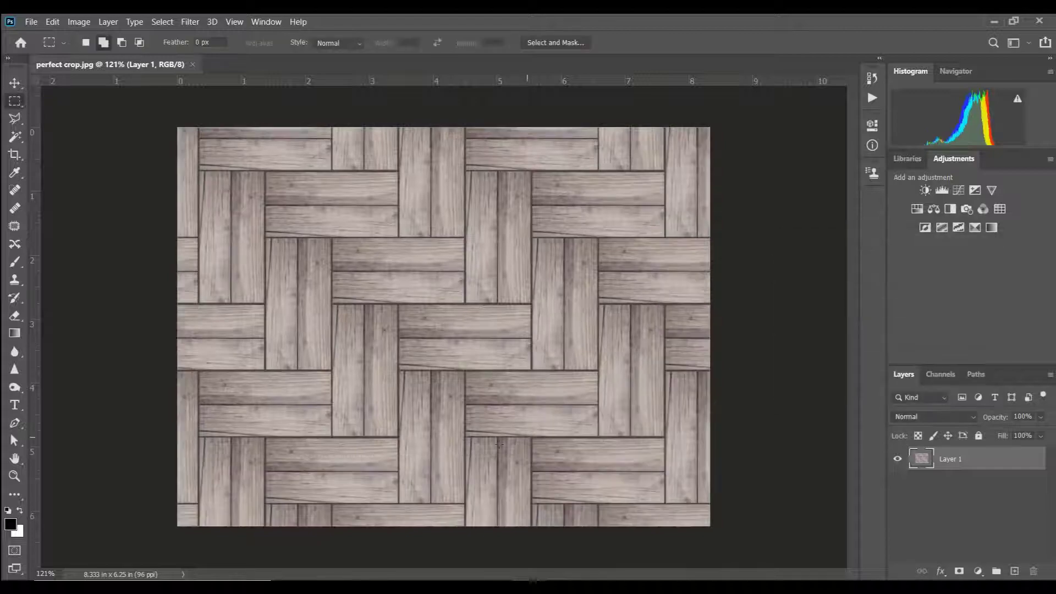
# Place a horizontal guide exactly along the plank joint near the parquet image's upper edge.
pyautogui.moveTo(471, 81); pyautogui.dragTo(545, 171)
pyautogui.scroll(3, 385, 172)
pyautogui.scroll(5, 380, 172)
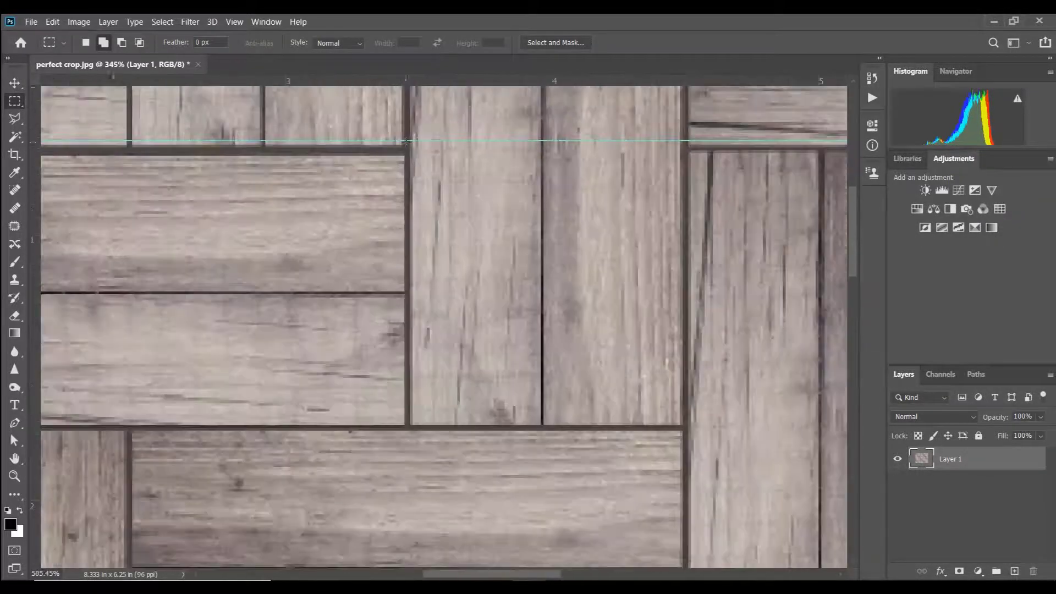
pyautogui.press('v')
pyautogui.moveTo(454, 147); pyautogui.dragTo(455, 148)
pyautogui.hotkey('ctrl', '0')
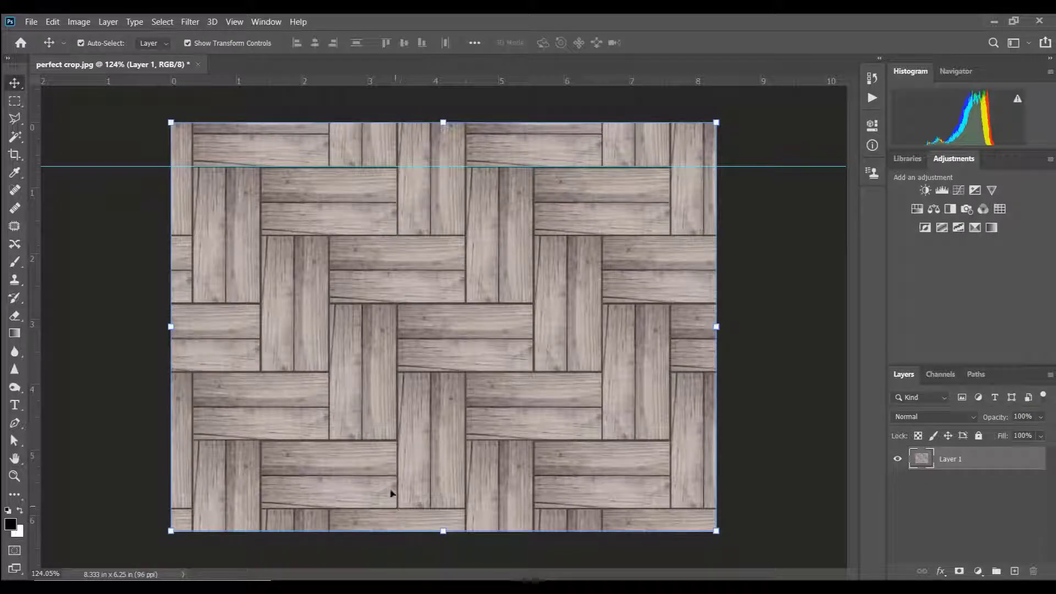
# Place a second horizontal guide along the matching plank joint near the image's lower edge, where the pattern repeats.
pyautogui.moveTo(444, 83); pyautogui.dragTo(430, 453)
pyautogui.scroll(5, 434, 448)
pyautogui.scroll(-5, 430, 452)
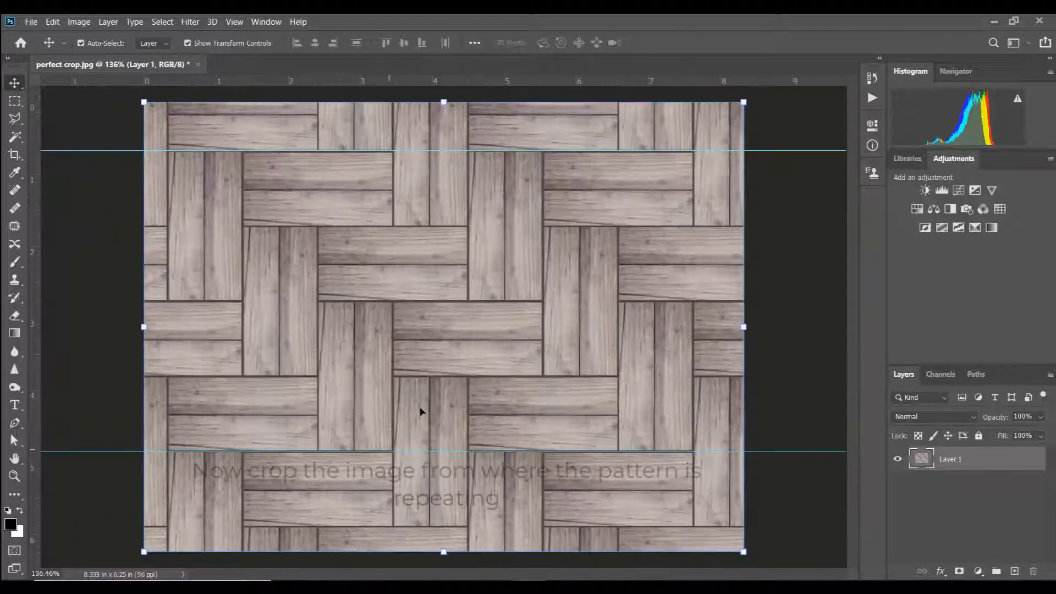
# Crop the top and bottom of the parquet image to the two horizontal guides.
pyautogui.click(16, 156)
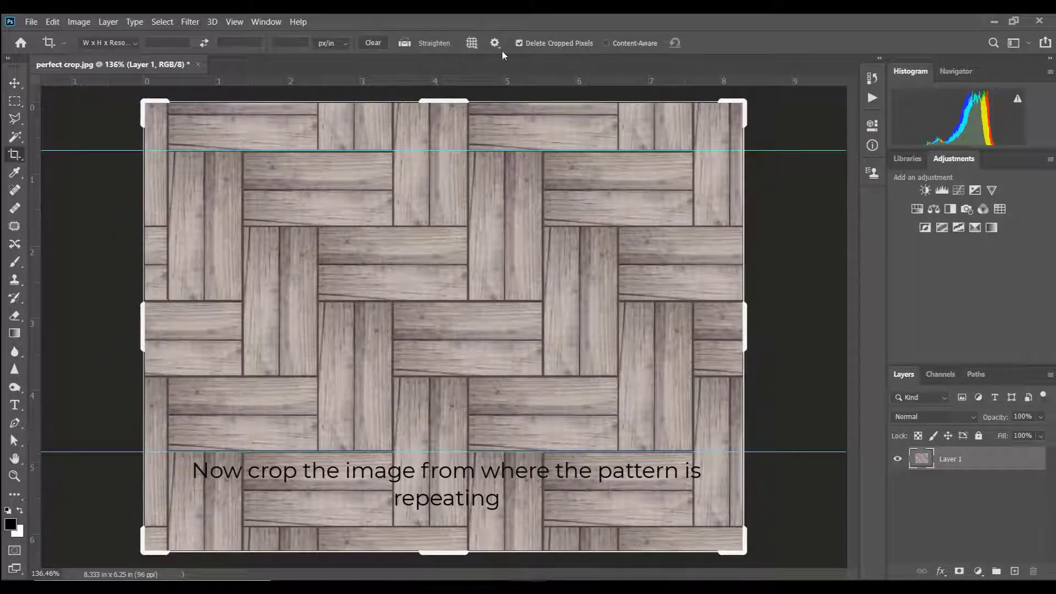
pyautogui.moveTo(454, 100); pyautogui.dragTo(454, 124)
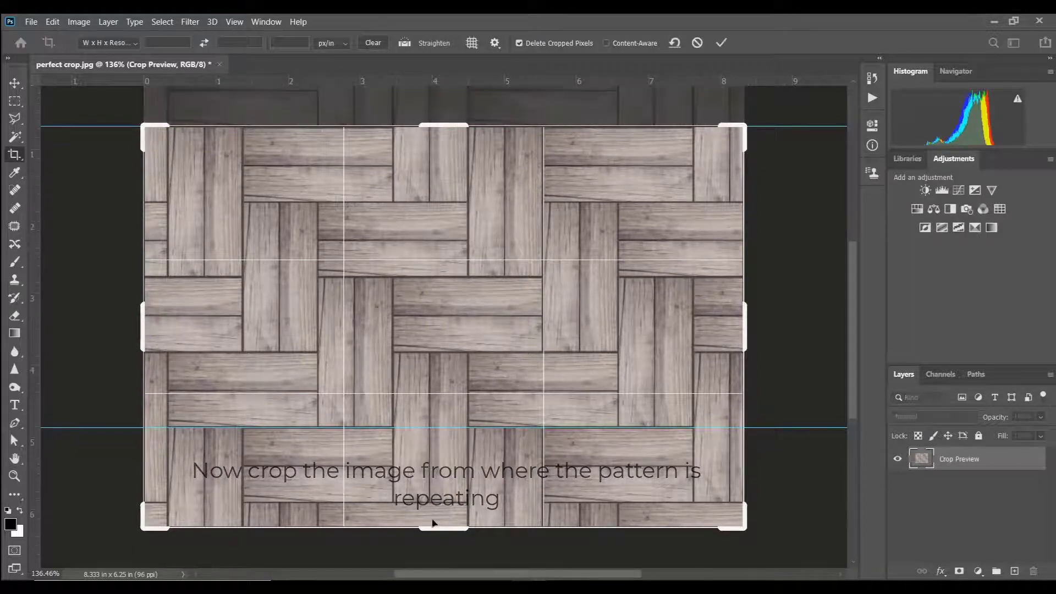
pyautogui.moveTo(443, 523); pyautogui.dragTo(444, 478)
pyautogui.click(721, 42)
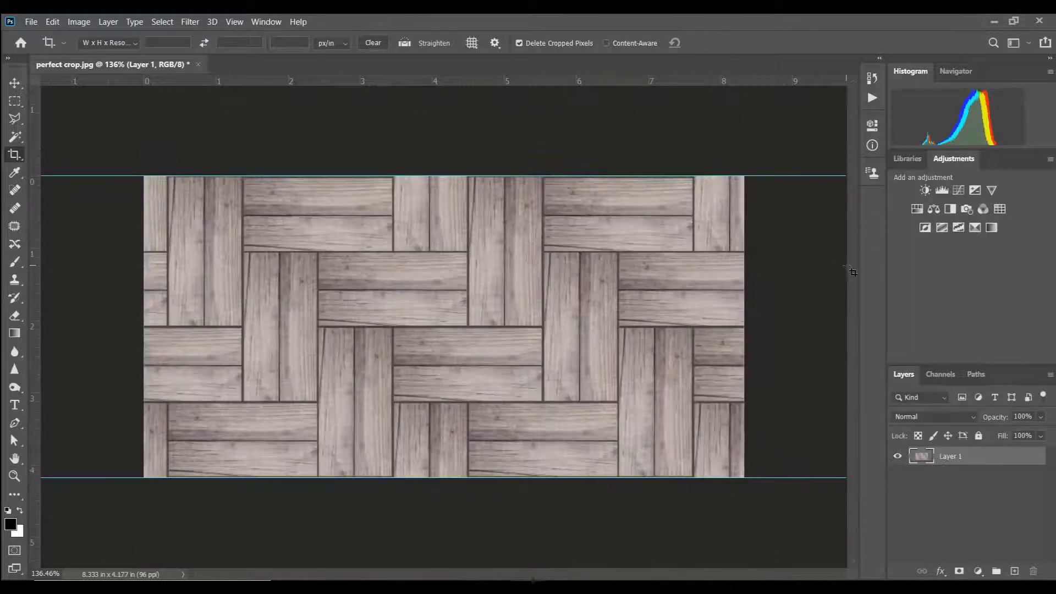
# Check the cropped parquet for seams by shifting it in a wrap-around Offset preview, without applying the filter.
pyautogui.click(189, 22)
pyautogui.moveTo(199, 278)
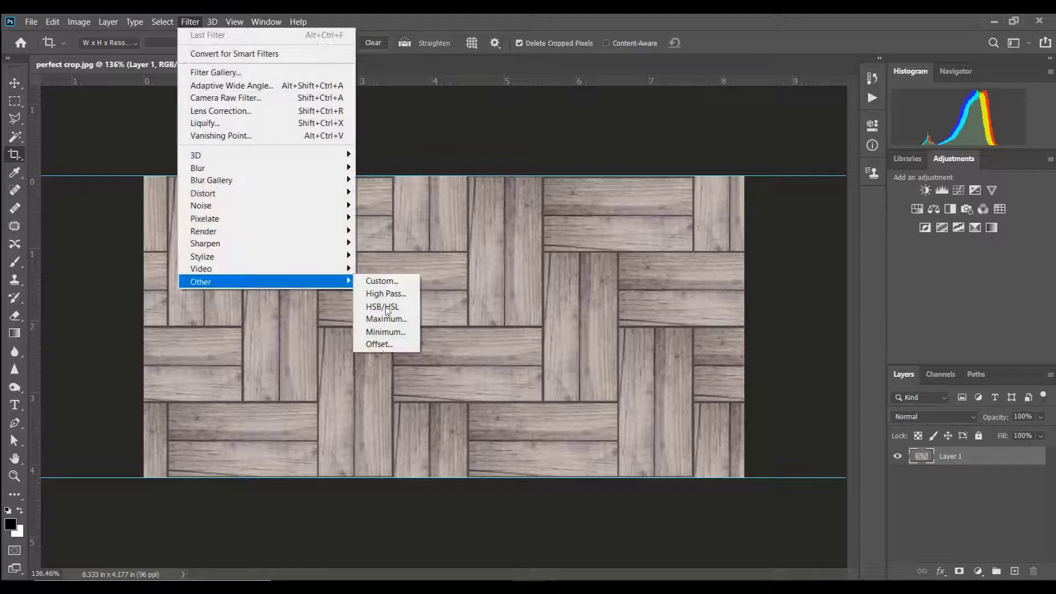
pyautogui.click(385, 347)
pyautogui.click(864, 324)
pyautogui.click(876, 286)
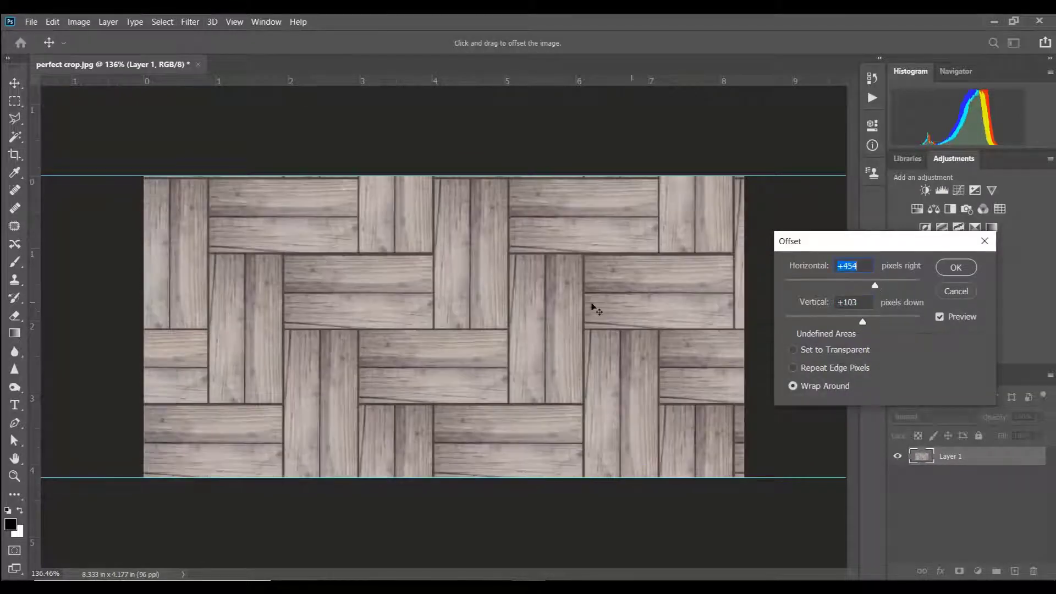
pyautogui.moveTo(592, 305); pyautogui.dragTo(687, 209)
pyautogui.click(957, 292)
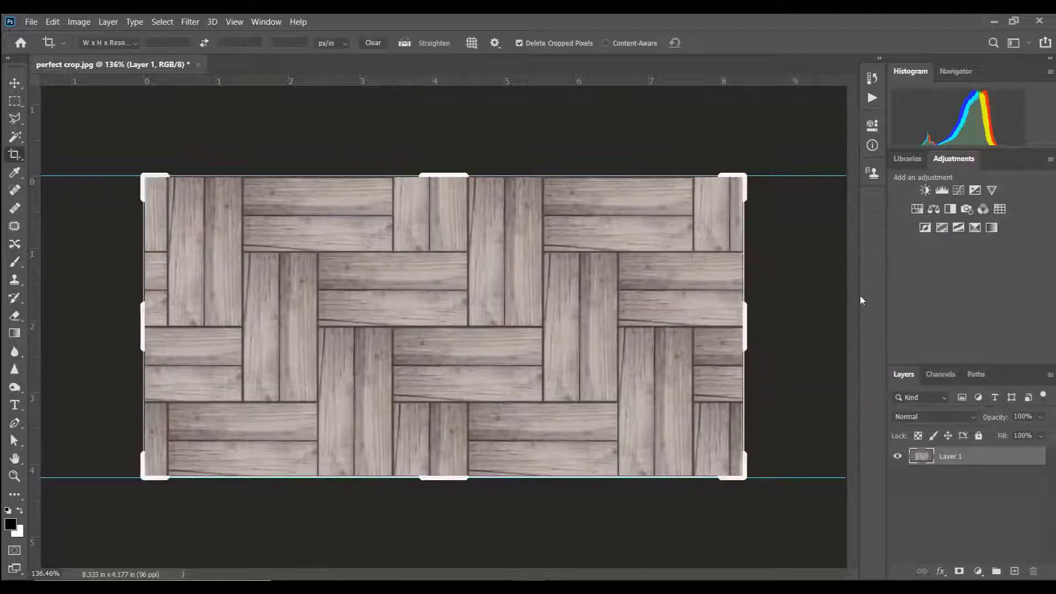
# Define the cropped parquet image as a pattern named "wodeen floor".
pyautogui.press('v')
pyautogui.click(53, 22)
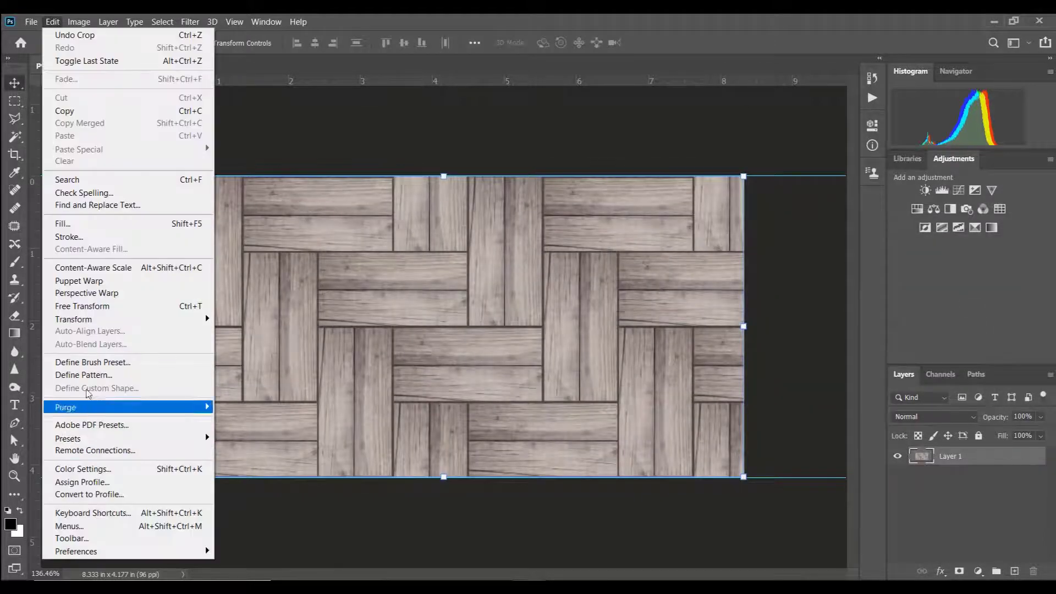
pyautogui.click(110, 377)
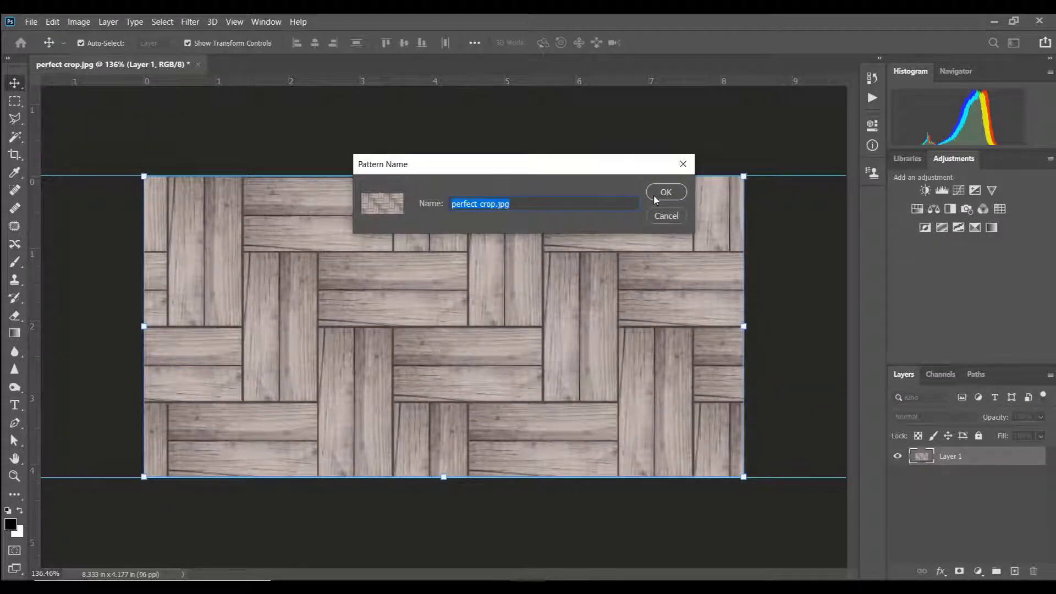
pyautogui.write('wodeen floor')
pyautogui.click(654, 197)
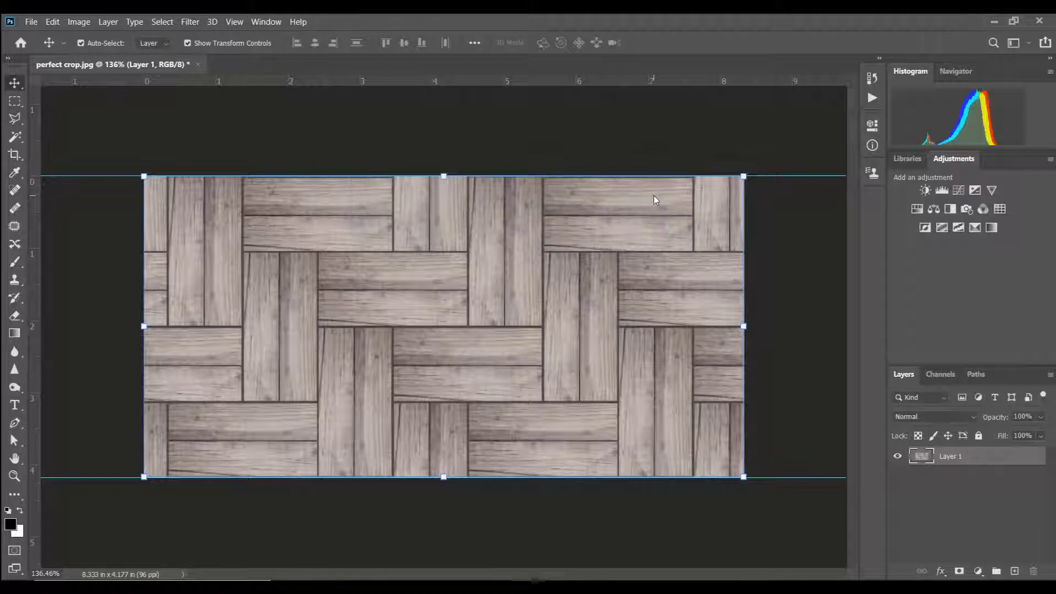
# Add a Pattern Fill layer with the wood floor pattern, reduce its scale and shift it to check the tiling.
pyautogui.click(978, 571)
pyautogui.click(966, 356)
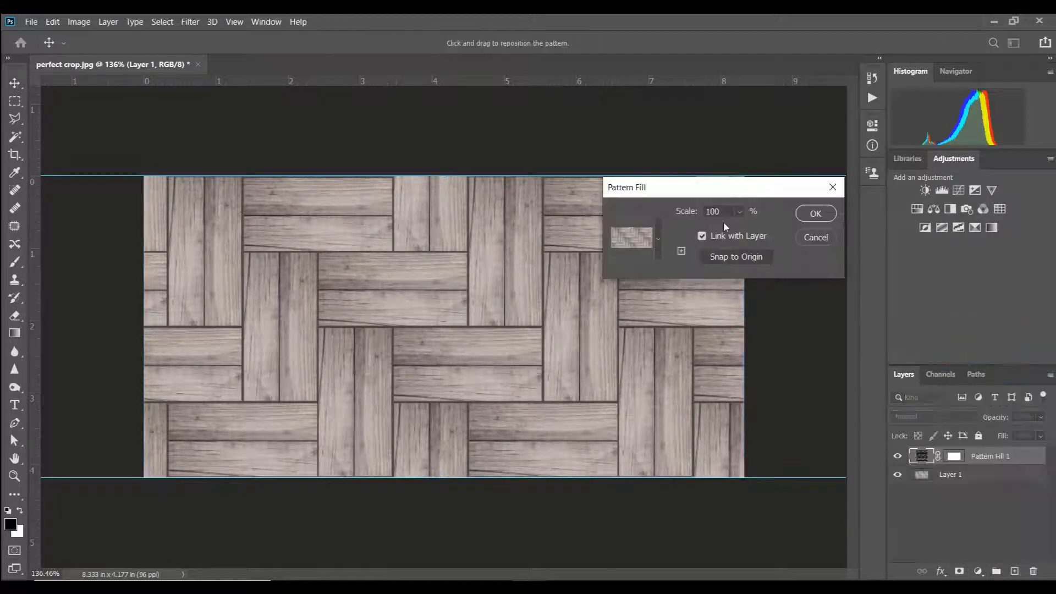
pyautogui.moveTo(741, 232); pyautogui.dragTo(743, 231)
pyautogui.moveTo(483, 282); pyautogui.dragTo(591, 471)
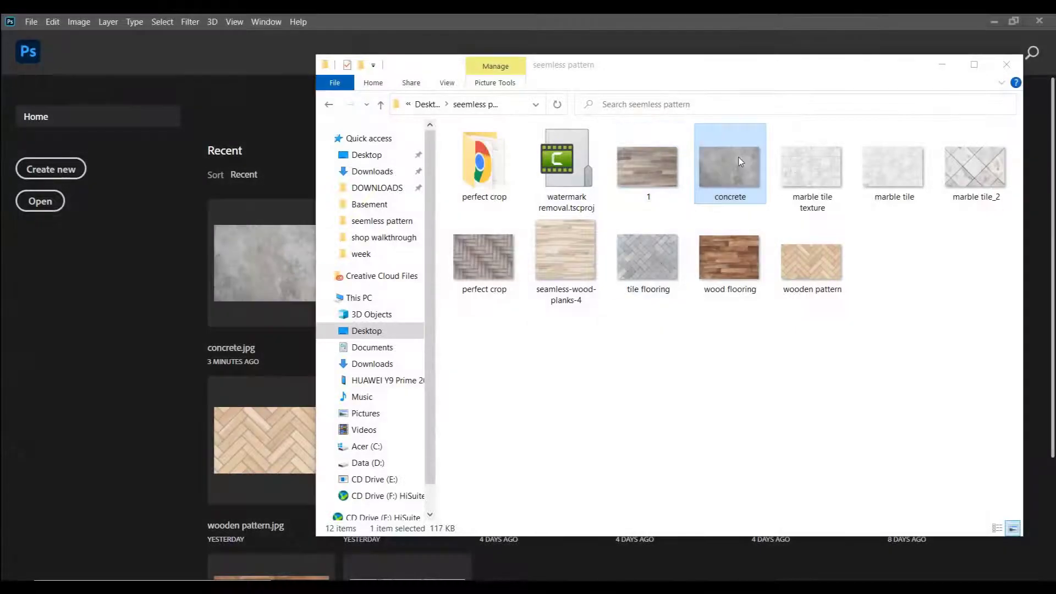
# Open the concrete image from the seemless pattern folder in Photoshop and enlarge it on screen.
pyautogui.moveTo(412, 174); pyautogui.dragTo(249, 126)
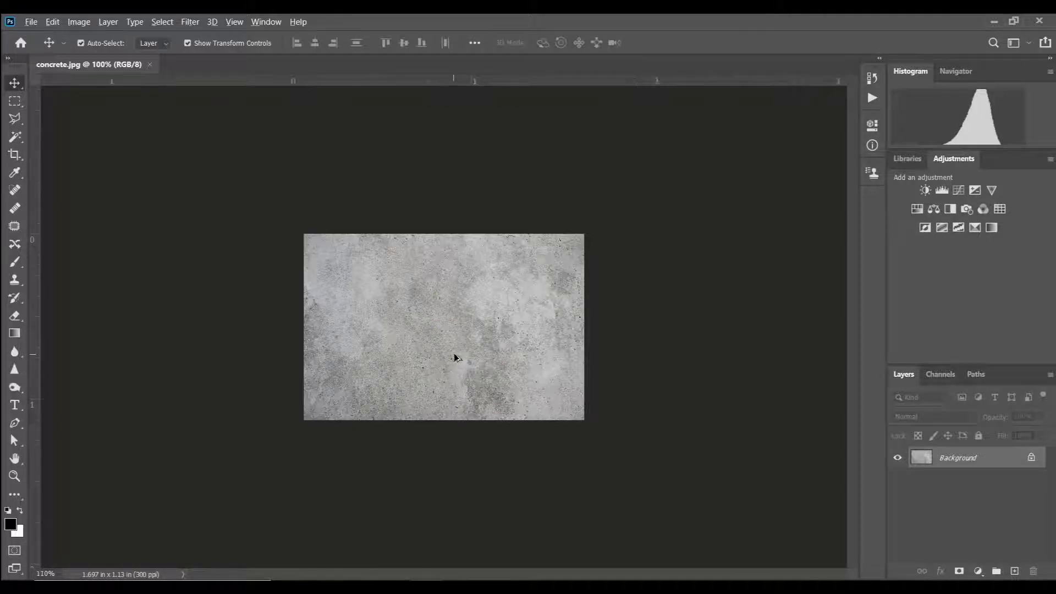
pyautogui.hotkey('ctrl', '+')
pyautogui.hotkey('ctrl', '+')
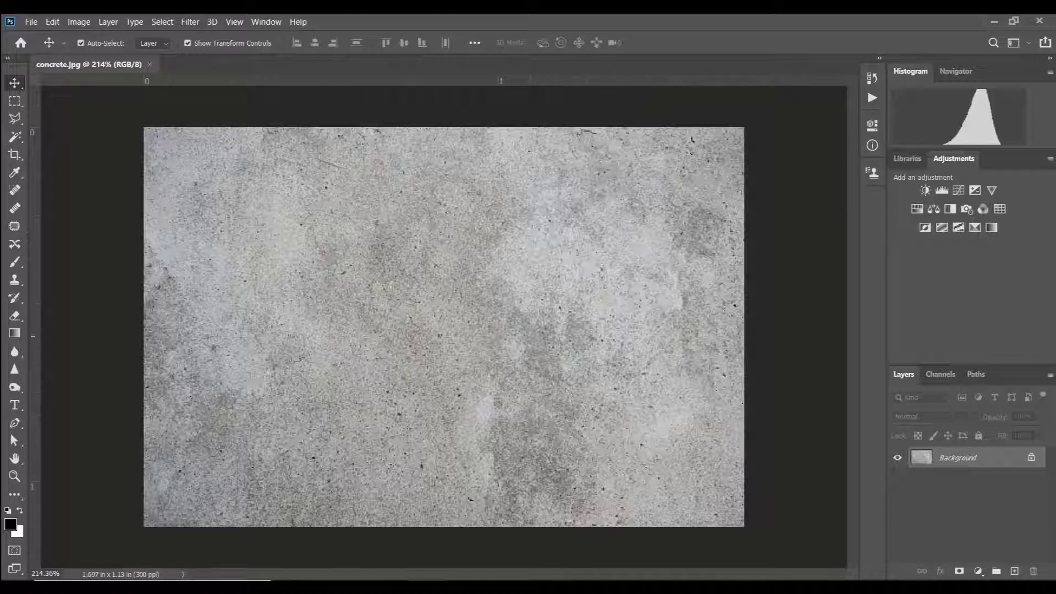
# Define the concrete image as a pattern named concrete.jpg.
pyautogui.click(52, 22)
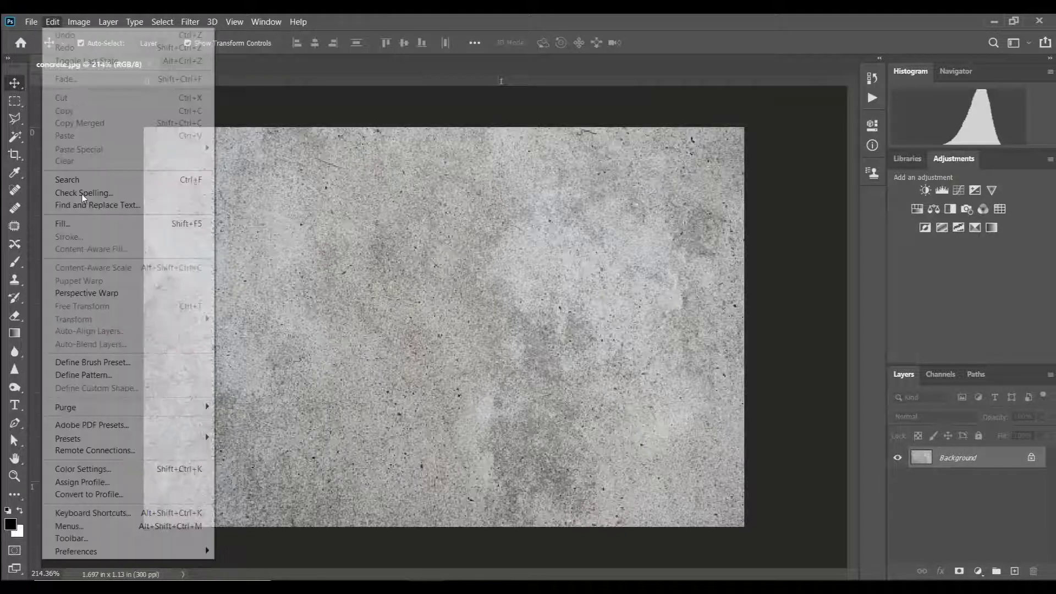
pyautogui.click(105, 375)
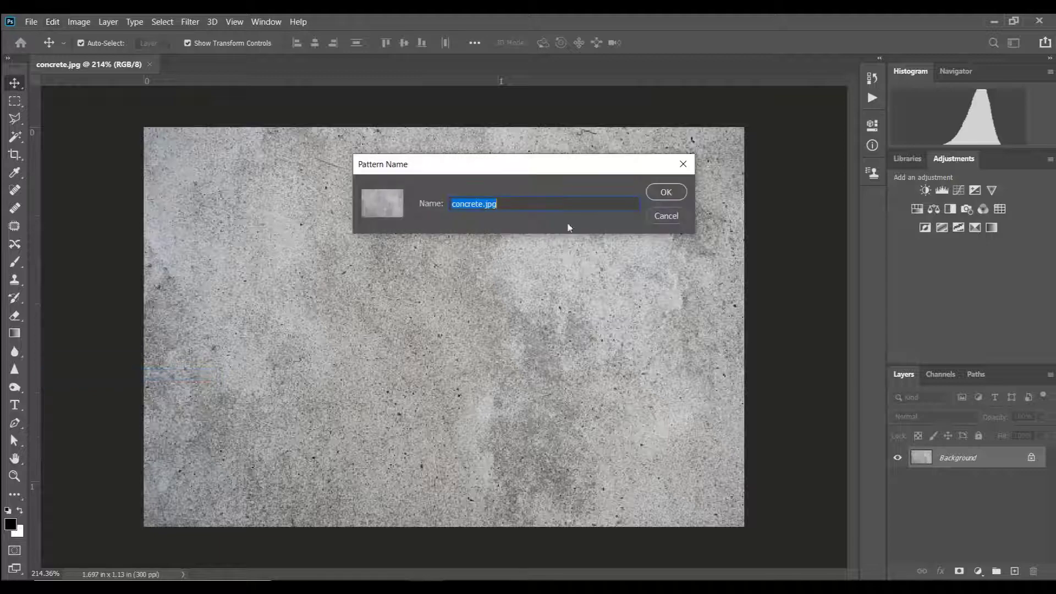
pyautogui.click(659, 197)
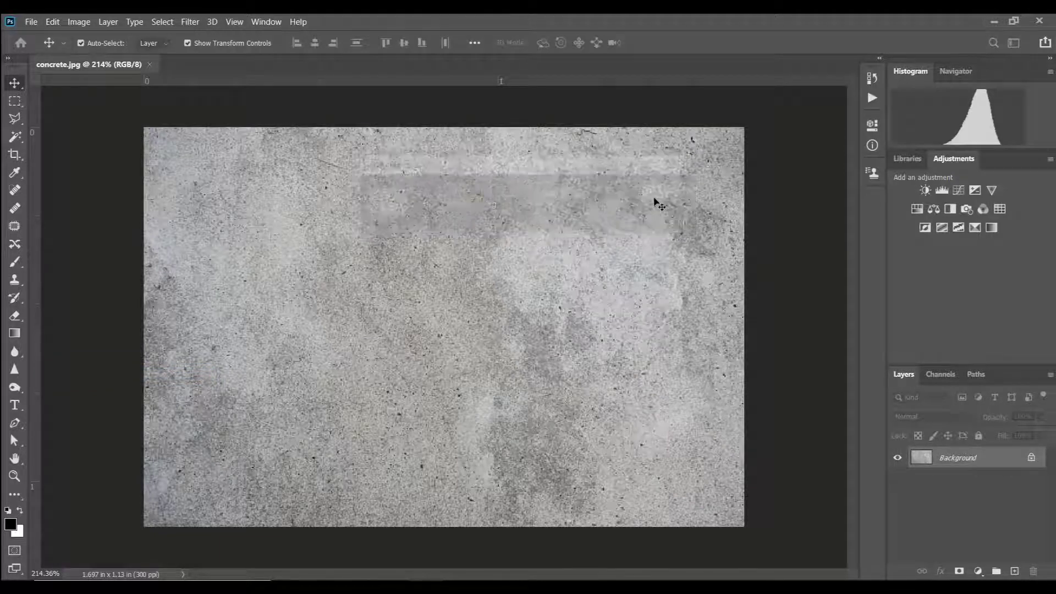
# Add a Pattern Fill layer with the concrete pattern, scale it to about 34% and shift it to check for seams.
pyautogui.click(980, 573)
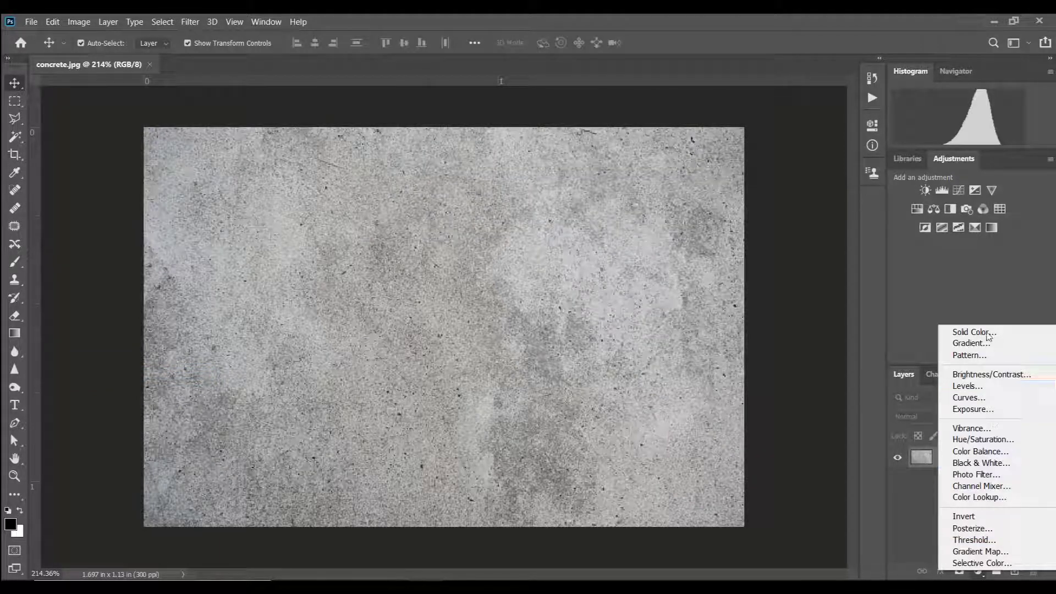
pyautogui.click(962, 357)
pyautogui.click(739, 211)
pyautogui.moveTo(743, 231); pyautogui.dragTo(739, 231)
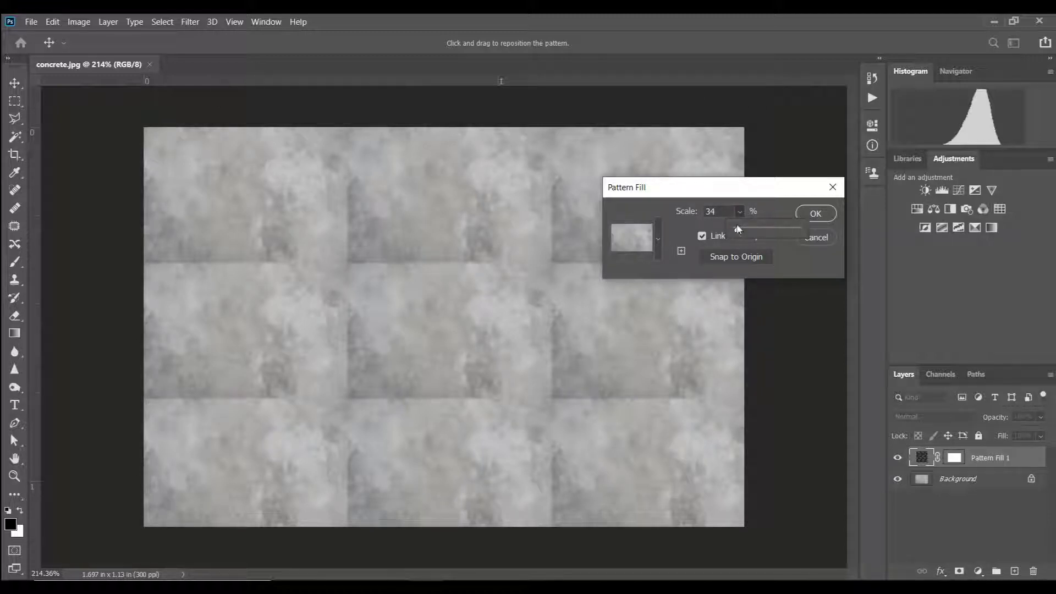
pyautogui.moveTo(527, 365); pyautogui.dragTo(511, 342)
pyautogui.press('Return')
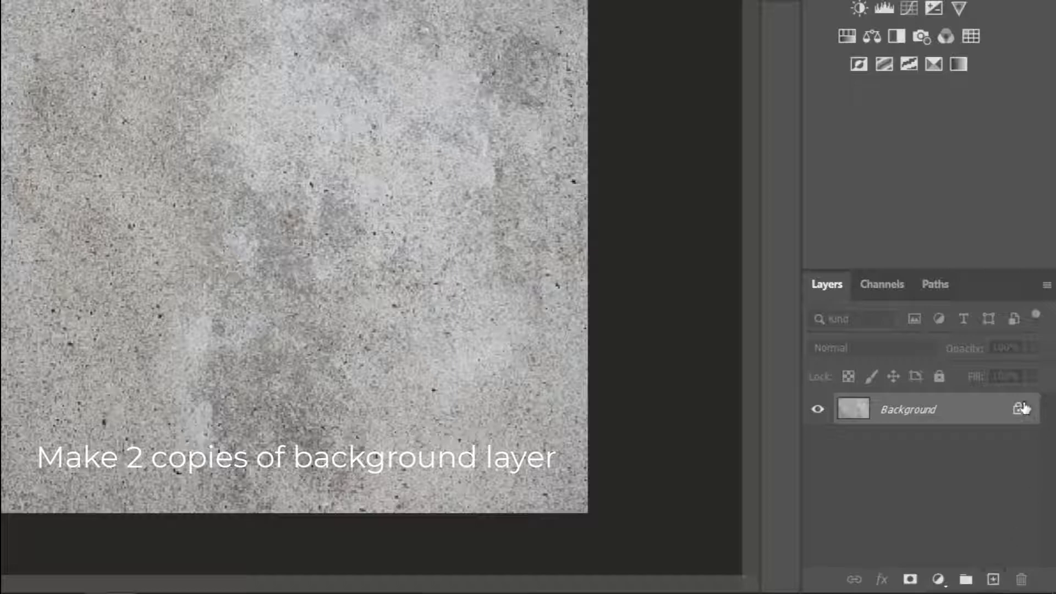
# Unlock the concrete Background layer and duplicate it twice.
pyautogui.click(1031, 457)
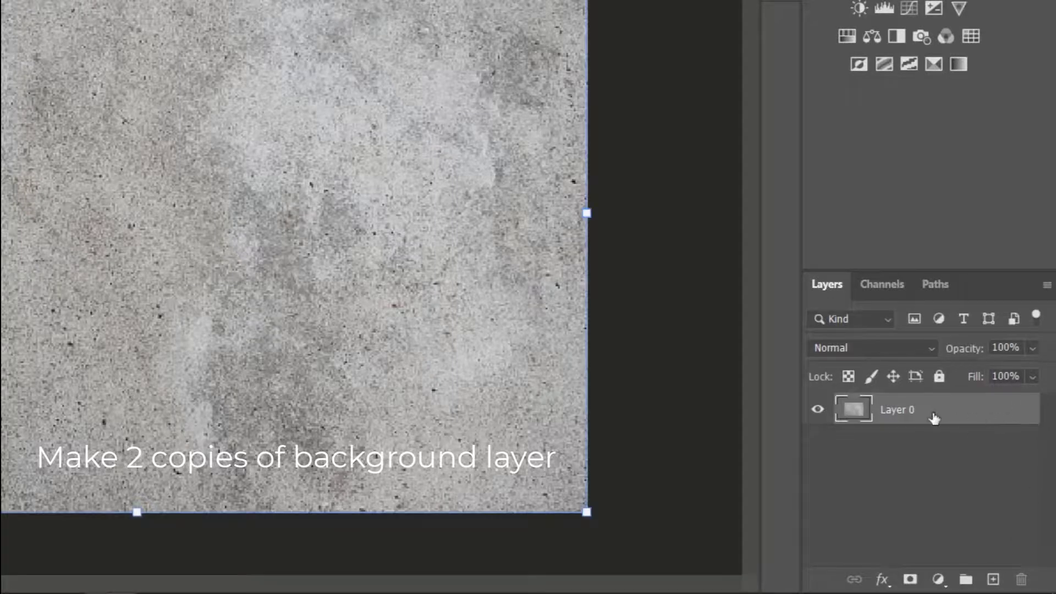
pyautogui.moveTo(933, 418); pyautogui.dragTo(996, 579)
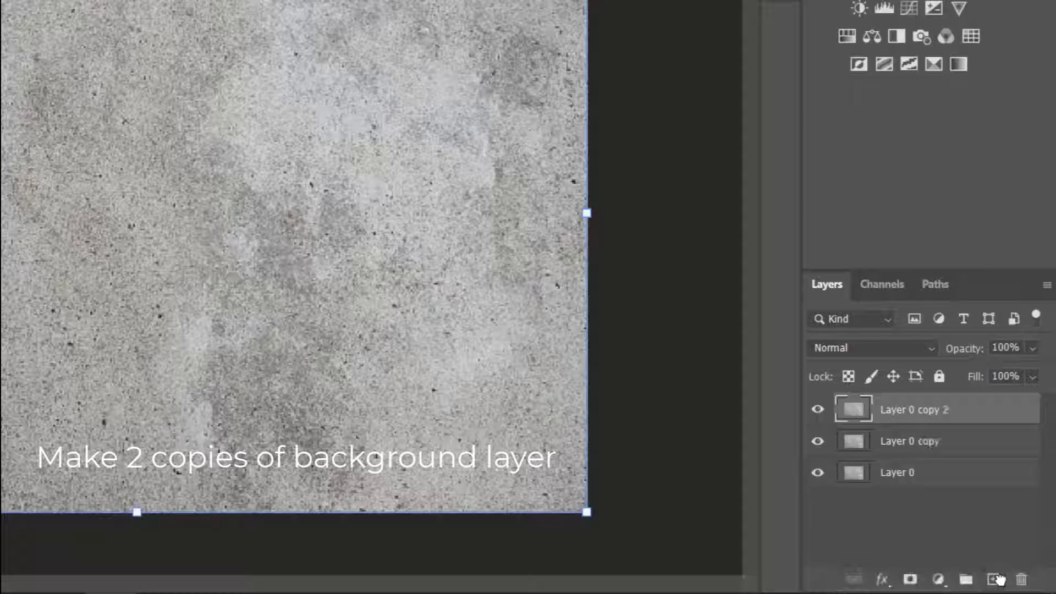
# Apply the Average blur to the middle concrete layer copy and check it by briefly hiding the top copy.
pyautogui.click(907, 441)
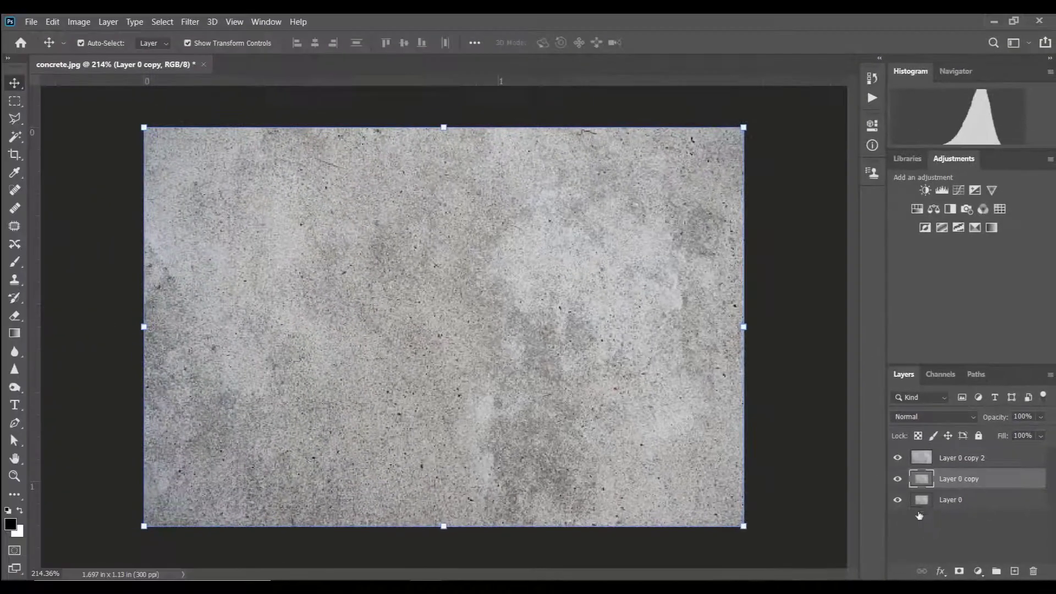
pyautogui.click(190, 22)
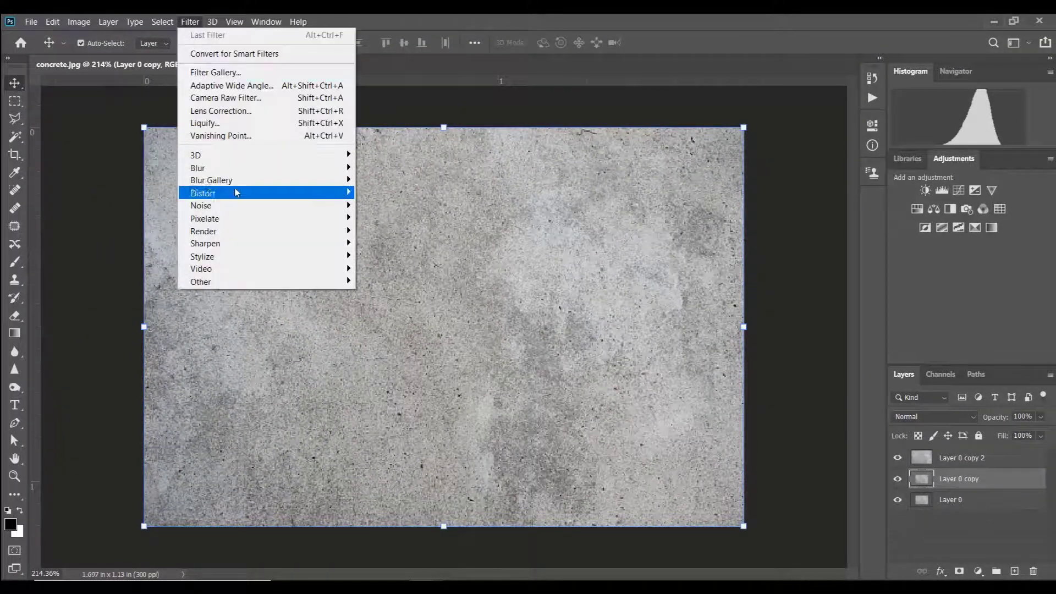
pyautogui.moveTo(238, 183)
pyautogui.click(379, 167)
pyautogui.click(899, 458)
pyautogui.click(897, 458)
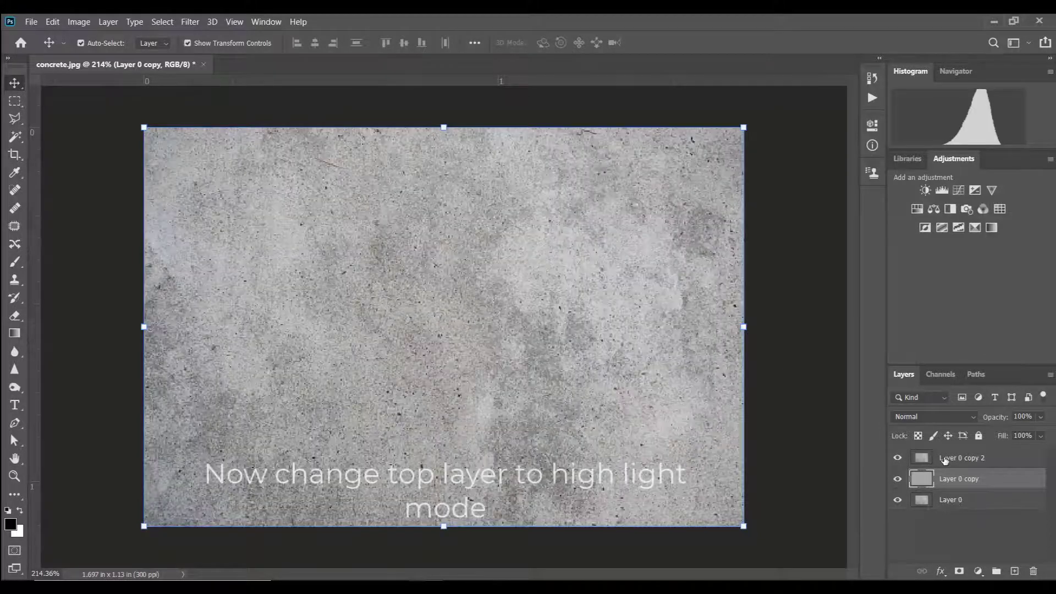
# Set the blend mode of the top concrete layer copy to Hard Light.
pyautogui.click(960, 458)
pyautogui.click(942, 417)
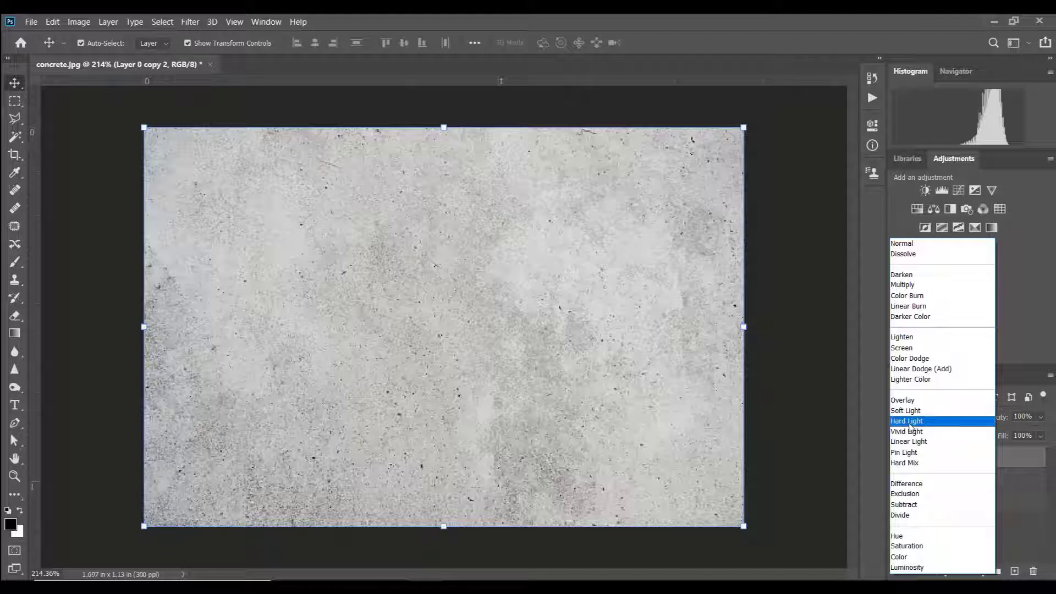
pyautogui.click(909, 422)
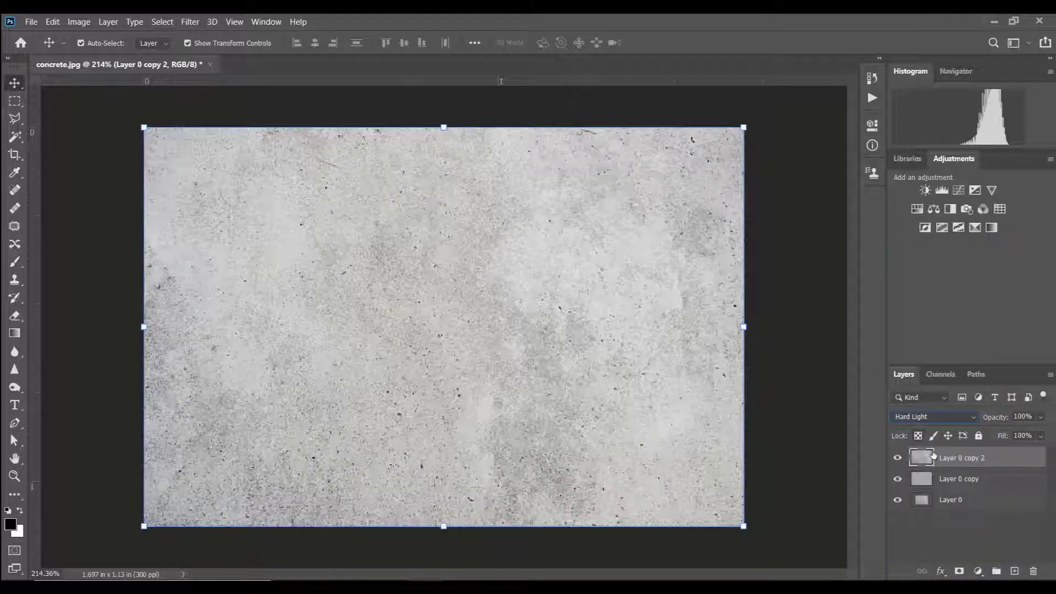
# Apply a High Pass filter with a radius of 5.4 pixels to the top concrete layer copy.
pyautogui.click(190, 21)
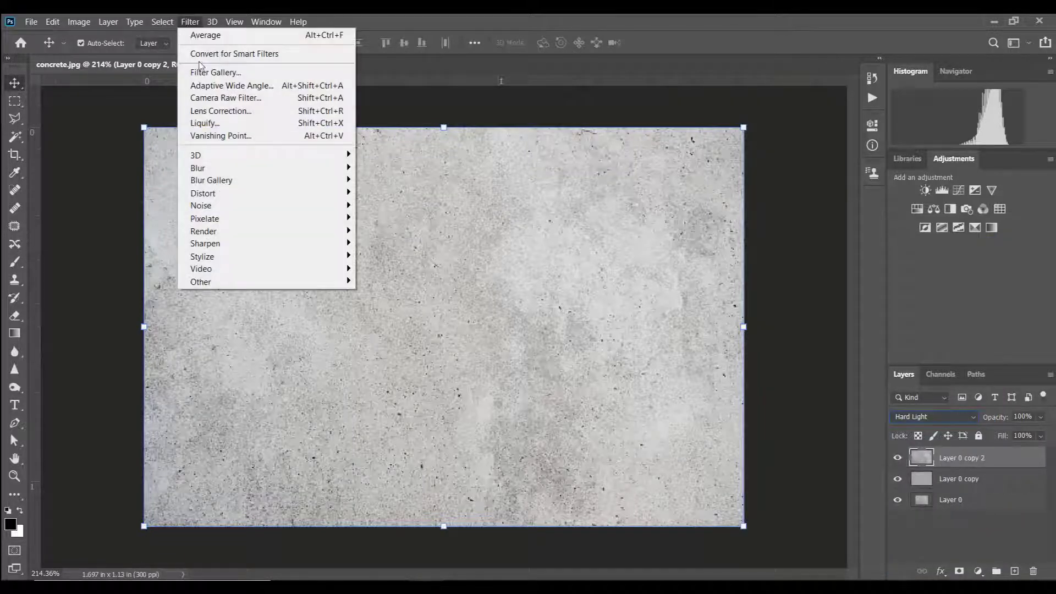
pyautogui.moveTo(200, 281)
pyautogui.click(379, 295)
pyautogui.moveTo(473, 327)
pyautogui.mouseDown()
pyautogui.moveTo(554, 329)
pyautogui.moveTo(464, 327)
pyautogui.mouseUp()
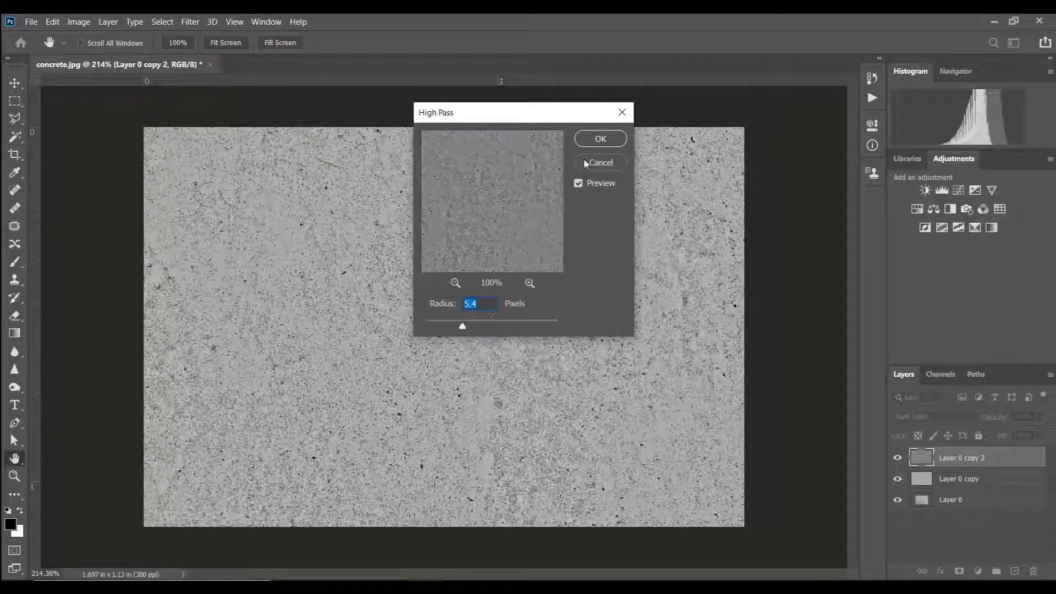
pyautogui.click(600, 139)
pyautogui.press('v')
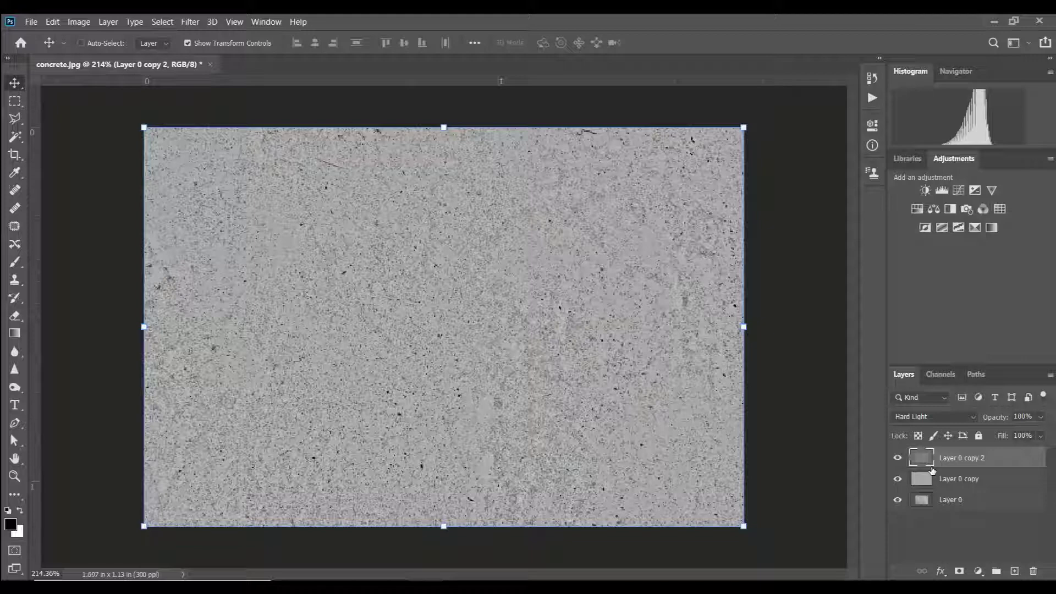
# Stamp all visible layers into a new merged layer and hide the three concrete layers beneath it.
pyautogui.hotkey('ctrl', 'shift', 'alt', 'e')
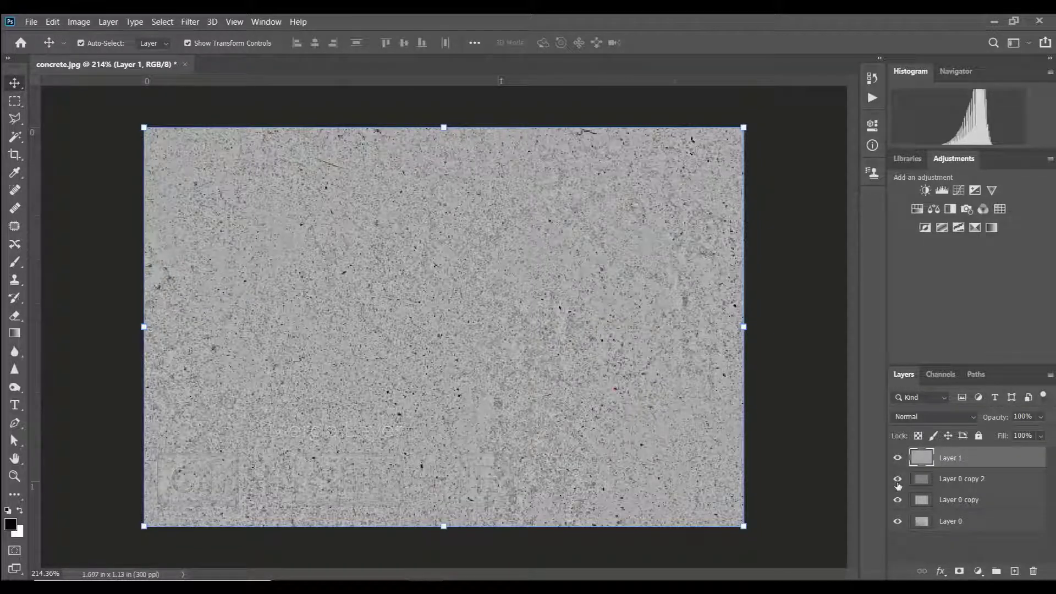
pyautogui.moveTo(898, 479); pyautogui.dragTo(899, 521)
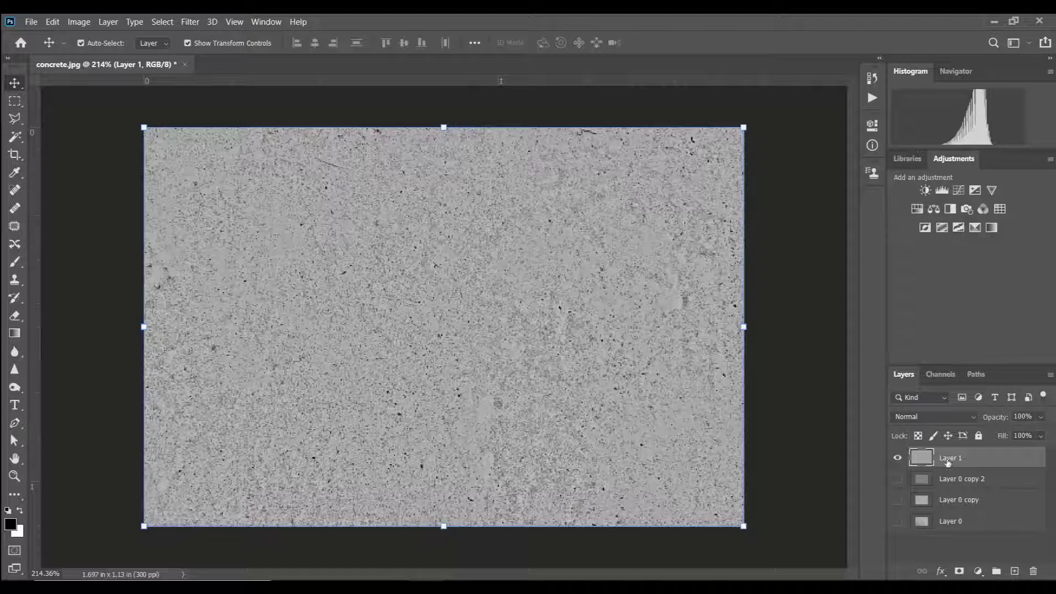
# Offset the merged concrete layer by +402 pixels right and +198 pixels down with Wrap Around.
pyautogui.click(187, 22)
pyautogui.moveTo(255, 280)
pyautogui.click(385, 347)
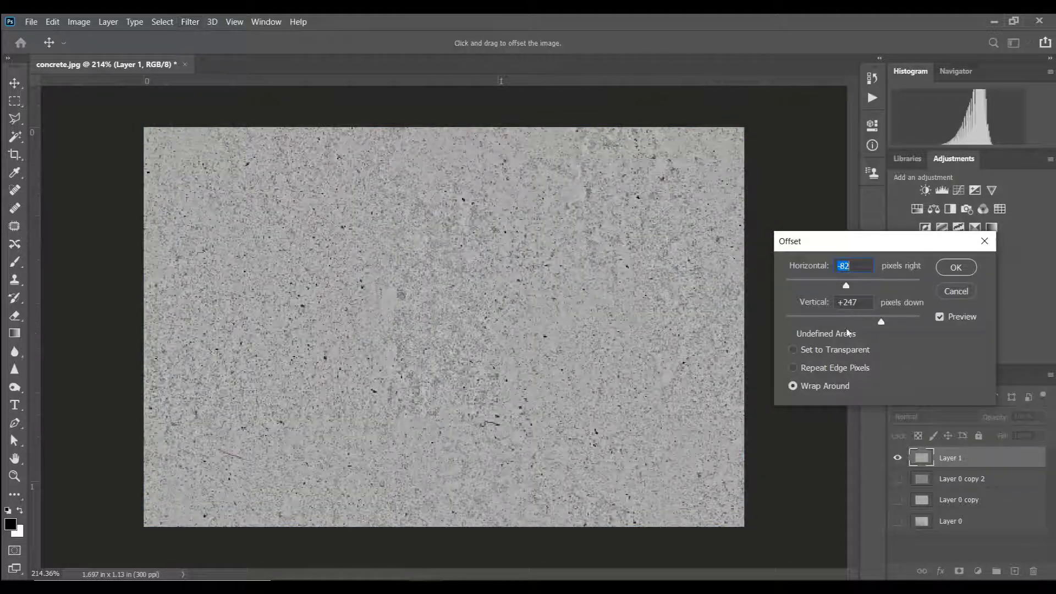
pyautogui.moveTo(881, 322); pyautogui.dragTo(865, 320)
pyautogui.moveTo(456, 285); pyautogui.dragTo(467, 319)
pyautogui.moveTo(847, 285); pyautogui.dragTo(884, 285)
pyautogui.moveTo(870, 322); pyautogui.dragTo(876, 321)
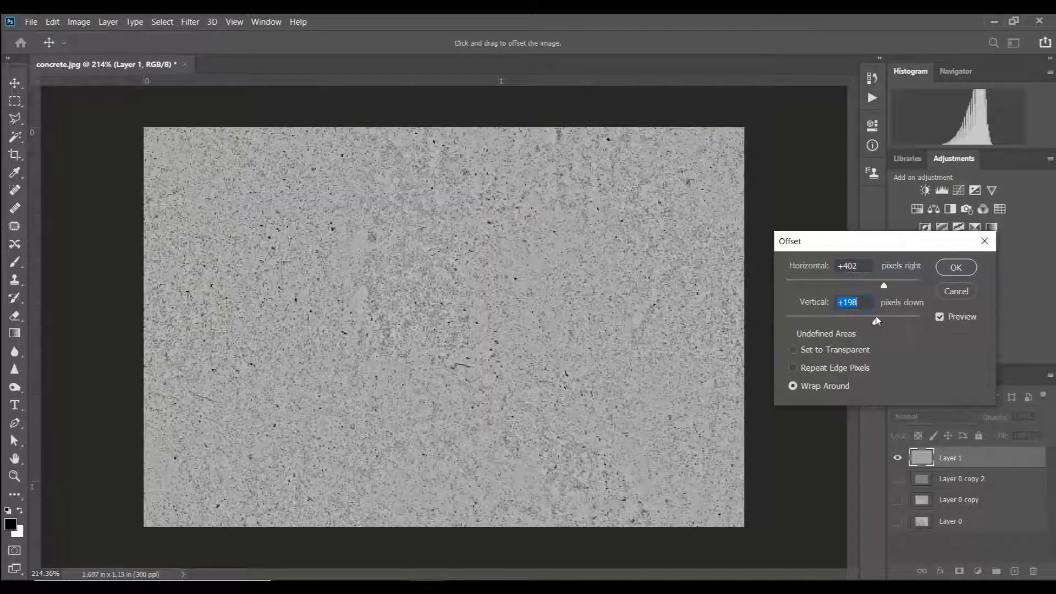
pyautogui.press('alt')
pyautogui.click(962, 271)
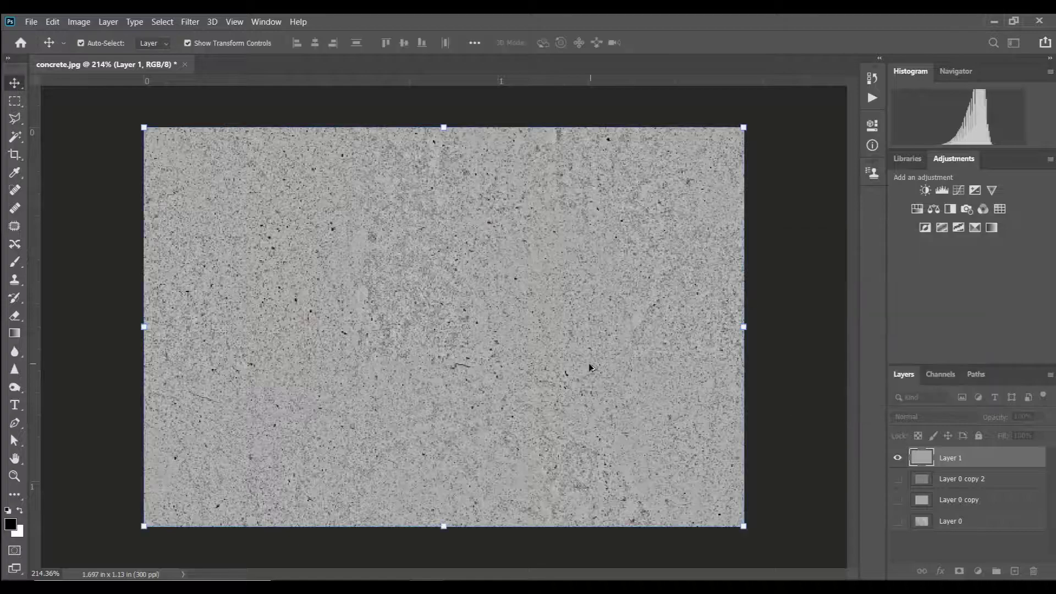
# Clone out the conspicuous dark specks, scratches and patches across the merged concrete layer using the Clone Stamp tool with a 49 px brush.
pyautogui.scroll(2, 588, 363)
pyautogui.scroll(3, 419, 375)
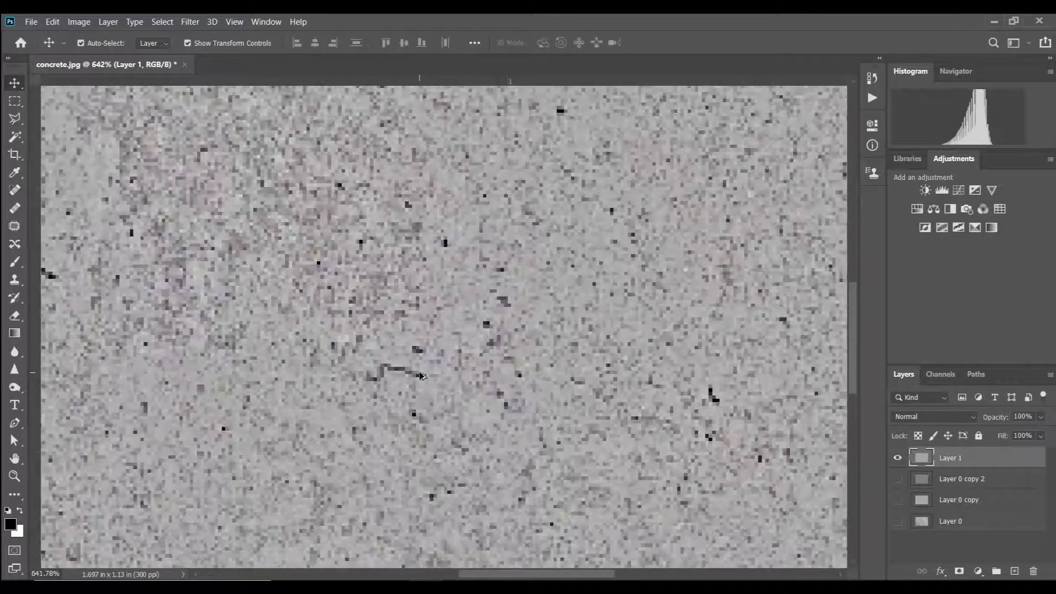
pyautogui.scroll(-5, 458, 371)
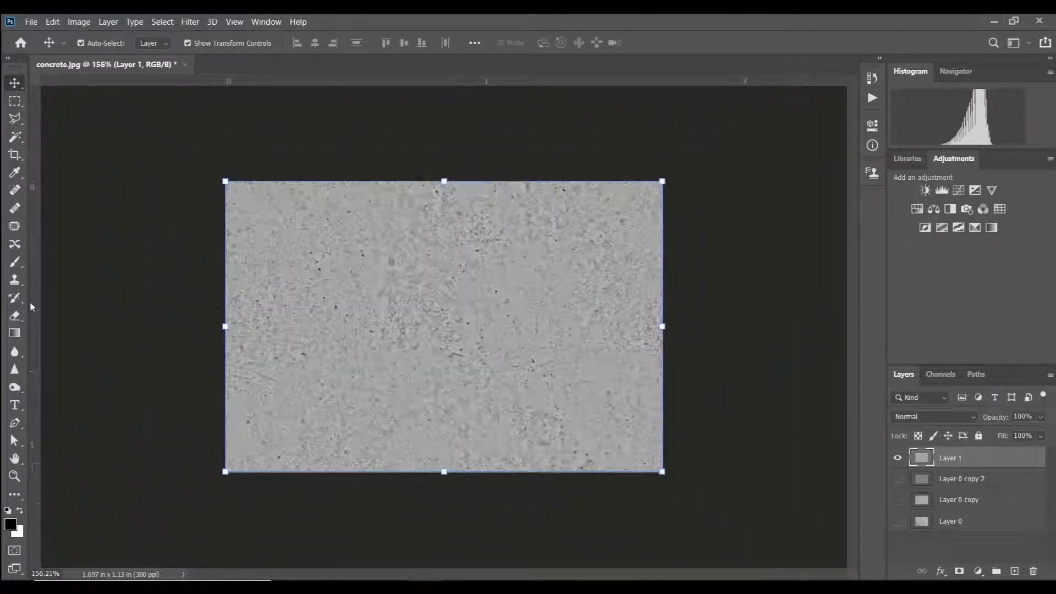
pyautogui.scroll(1, 478, 294)
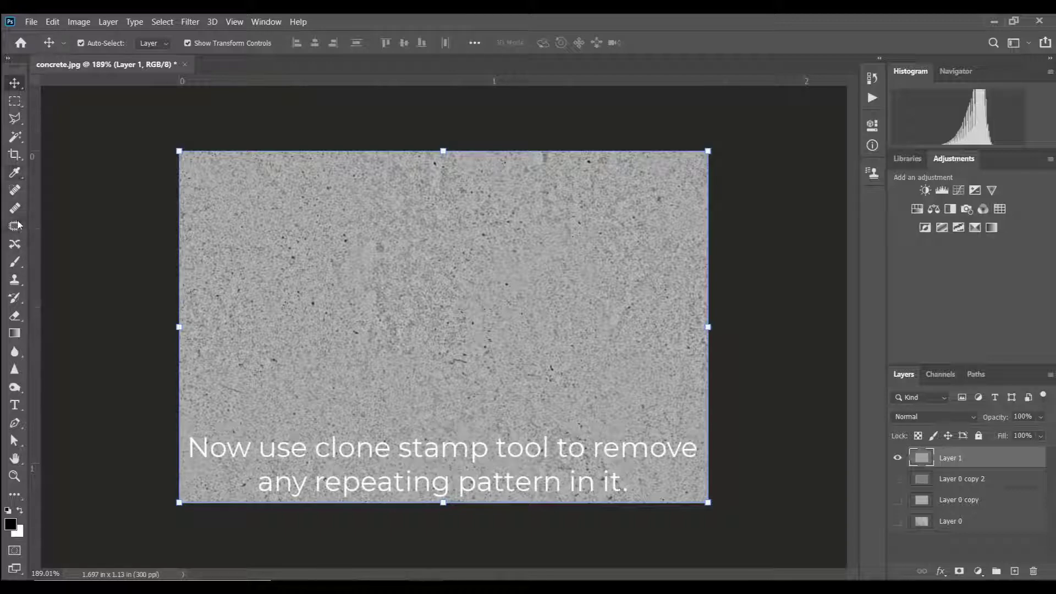
pyautogui.moveTo(15, 281); pyautogui.dragTo(71, 282)
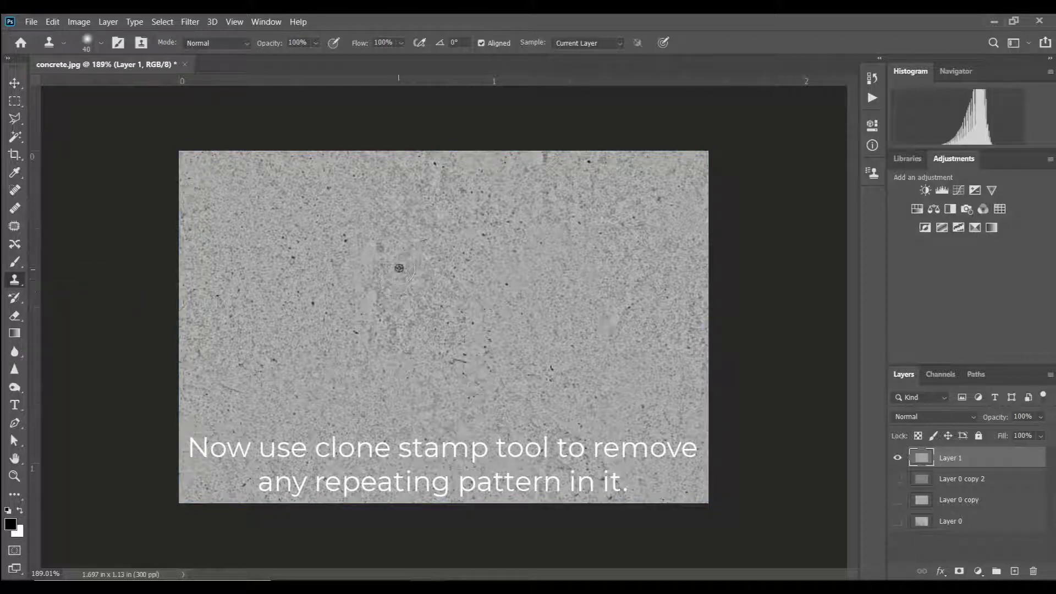
pyautogui.moveTo(399, 269)
pyautogui.mouseDown()
pyautogui.moveTo(428, 268)
pyautogui.moveTo(404, 267)
pyautogui.moveTo(407, 189)
pyautogui.moveTo(412, 500)
pyautogui.moveTo(401, 466)
pyautogui.mouseUp()
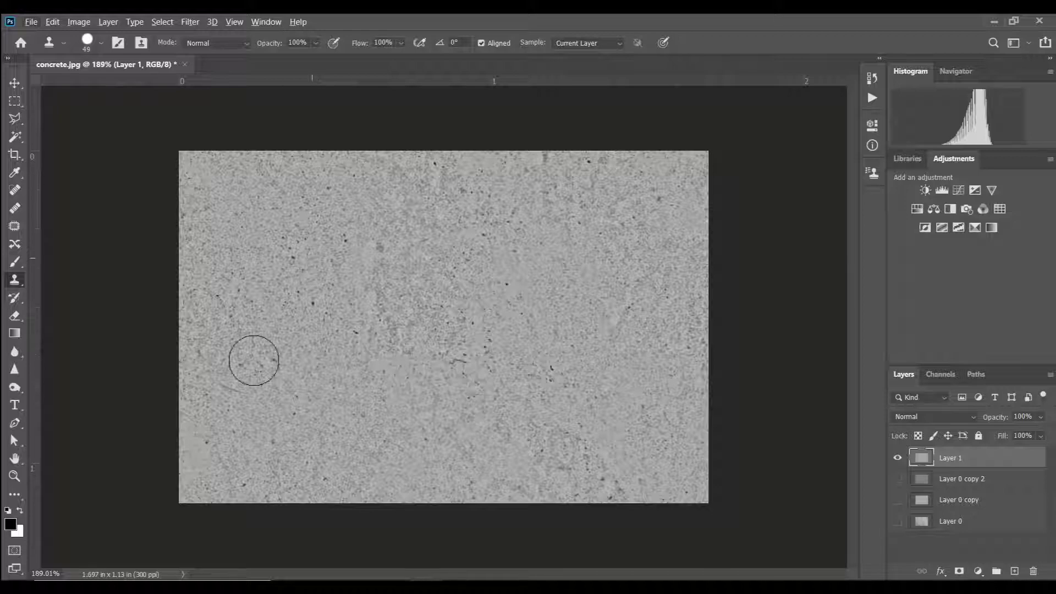
pyautogui.click(338, 362)
pyautogui.click(553, 256)
pyautogui.keyDown('alt'); pyautogui.click(500, 255); pyautogui.keyUp('alt')
pyautogui.click(528, 358)
pyautogui.keyDown('alt'); pyautogui.click(573, 265); pyautogui.keyUp('alt')
pyautogui.click(383, 333)
pyautogui.keyDown('alt'); pyautogui.click(263, 238); pyautogui.keyUp('alt')
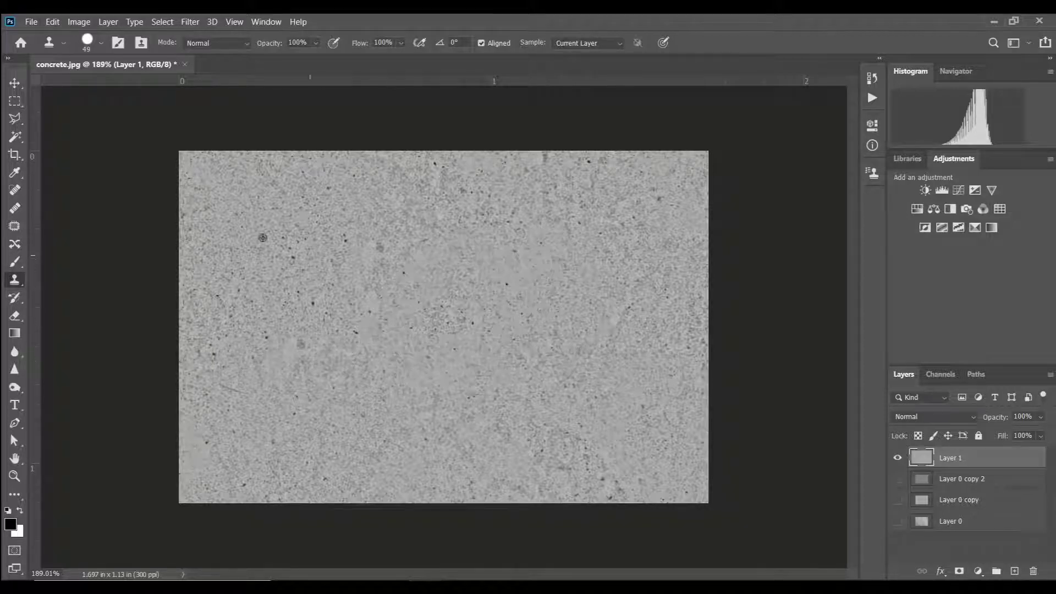
pyautogui.click(388, 409)
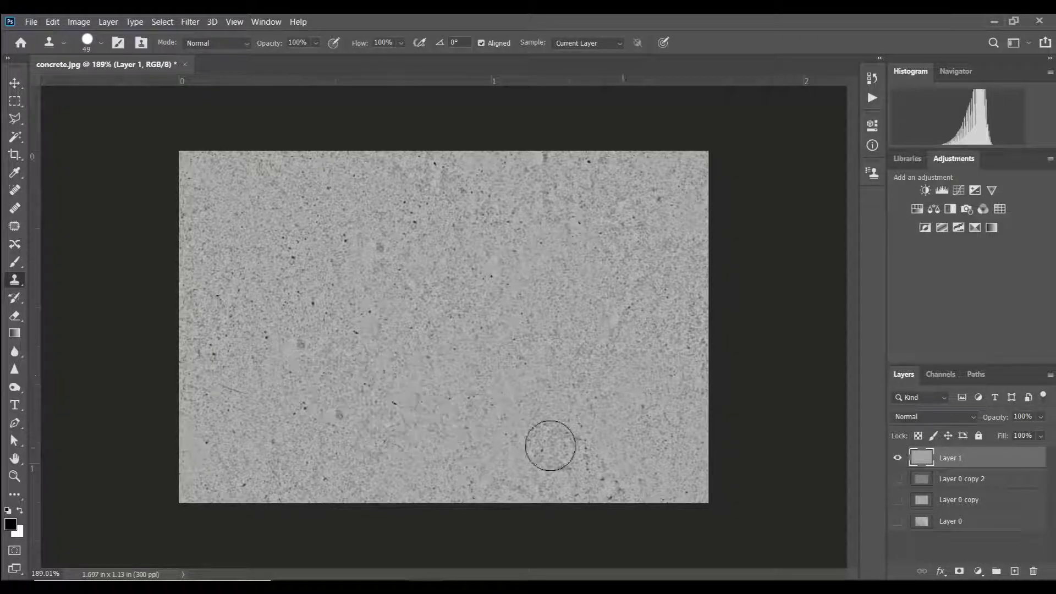
pyautogui.click(572, 441)
pyautogui.click(615, 350)
pyautogui.click(645, 230)
pyautogui.click(584, 214)
pyautogui.click(478, 205)
pyautogui.click(434, 192)
pyautogui.click(525, 207)
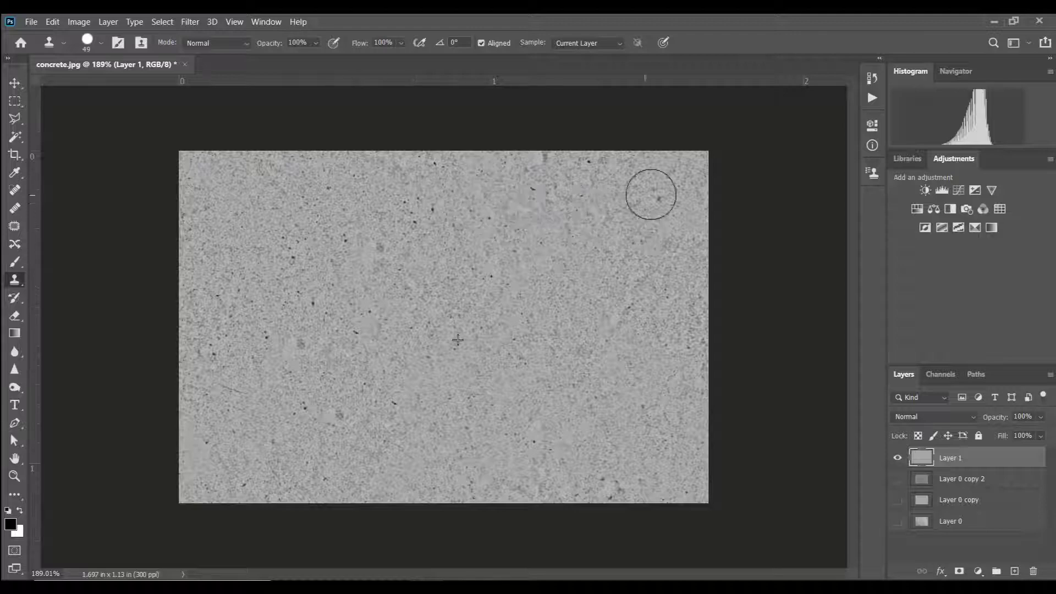
pyautogui.click(651, 194)
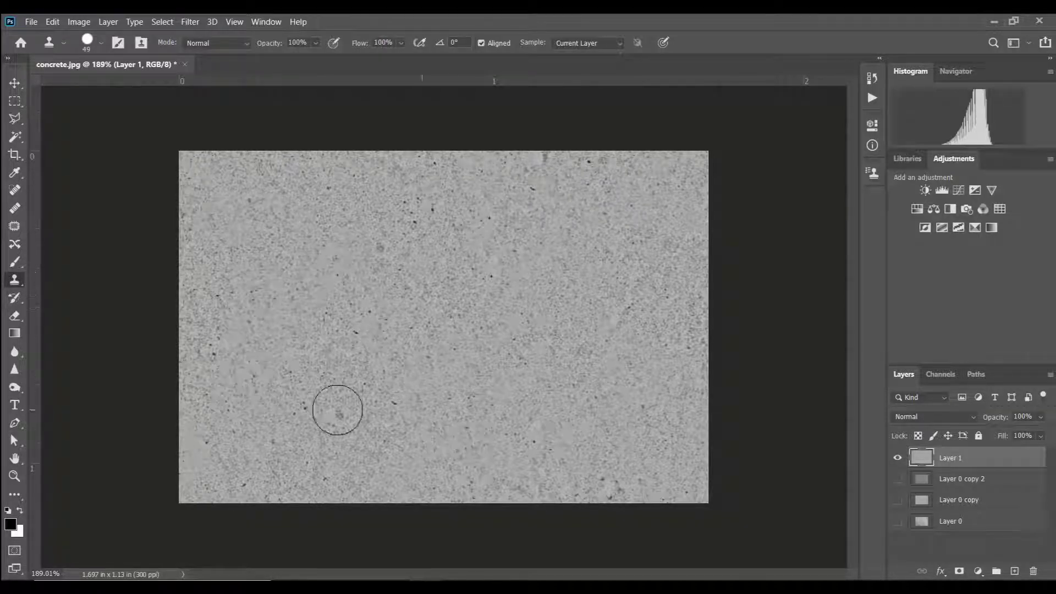
pyautogui.moveTo(339, 410); pyautogui.dragTo(371, 409)
pyautogui.click(466, 403)
pyautogui.keyDown('alt'); pyautogui.click(500, 288); pyautogui.keyUp('alt')
pyautogui.click(674, 338)
pyautogui.click(661, 277)
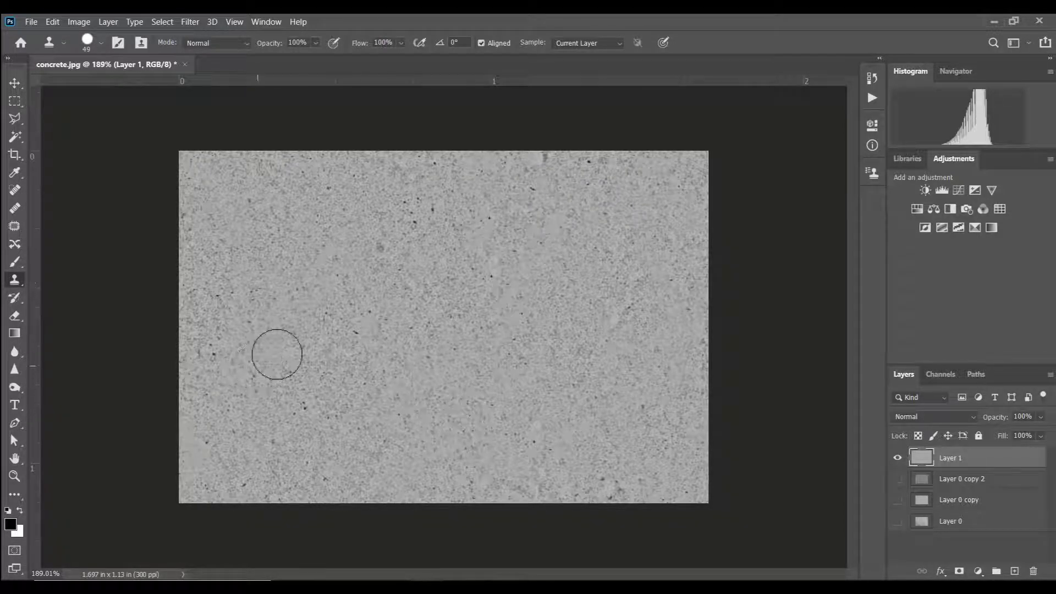
pyautogui.moveTo(218, 290); pyautogui.dragTo(201, 354)
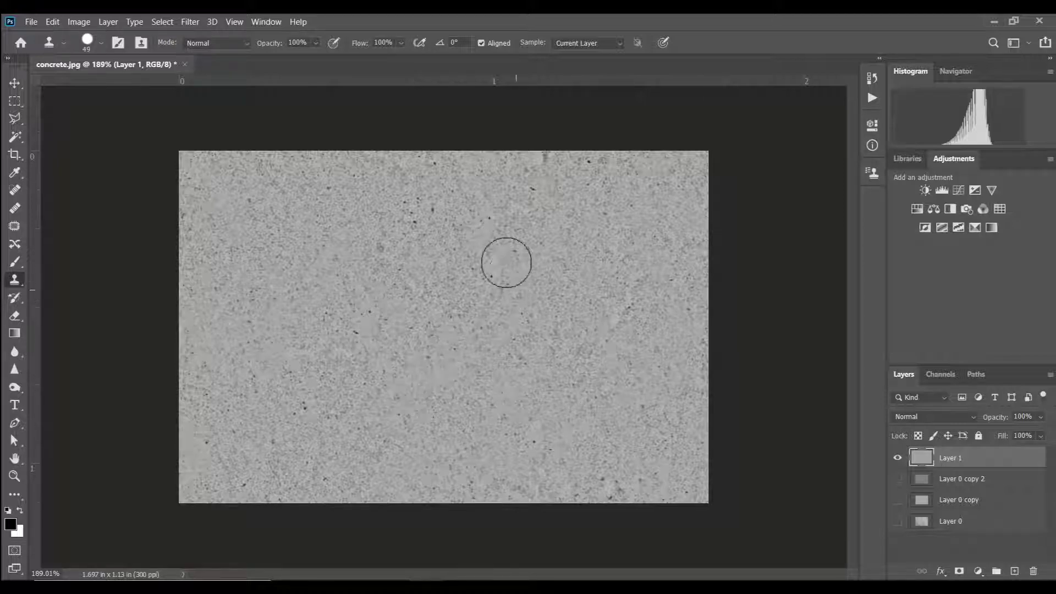
# Define the cleaned concrete image as a pattern named concrete.jpg.
pyautogui.click(53, 22)
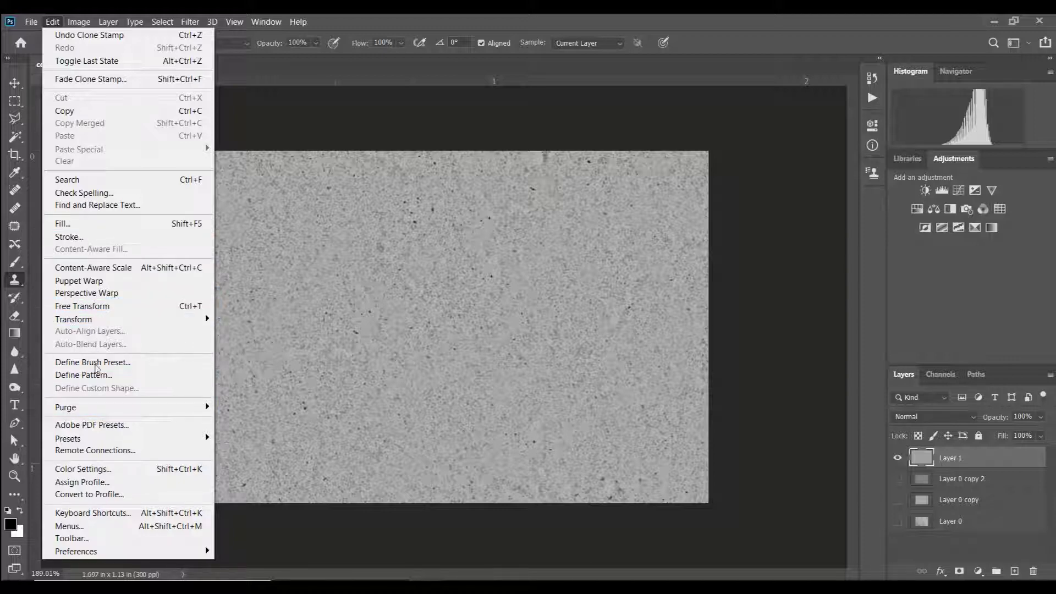
pyautogui.click(96, 377)
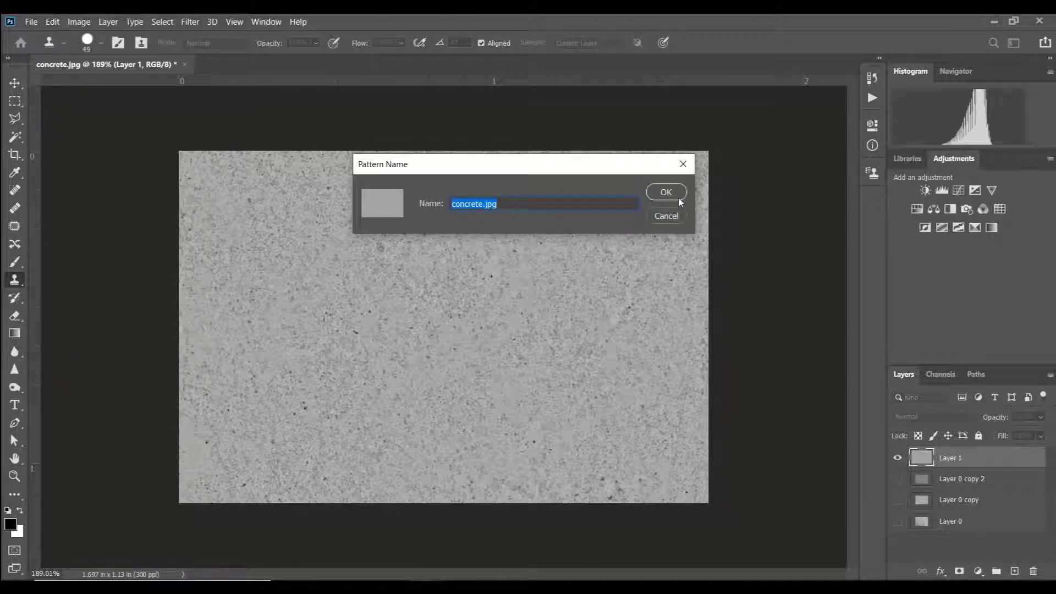
pyautogui.click(676, 193)
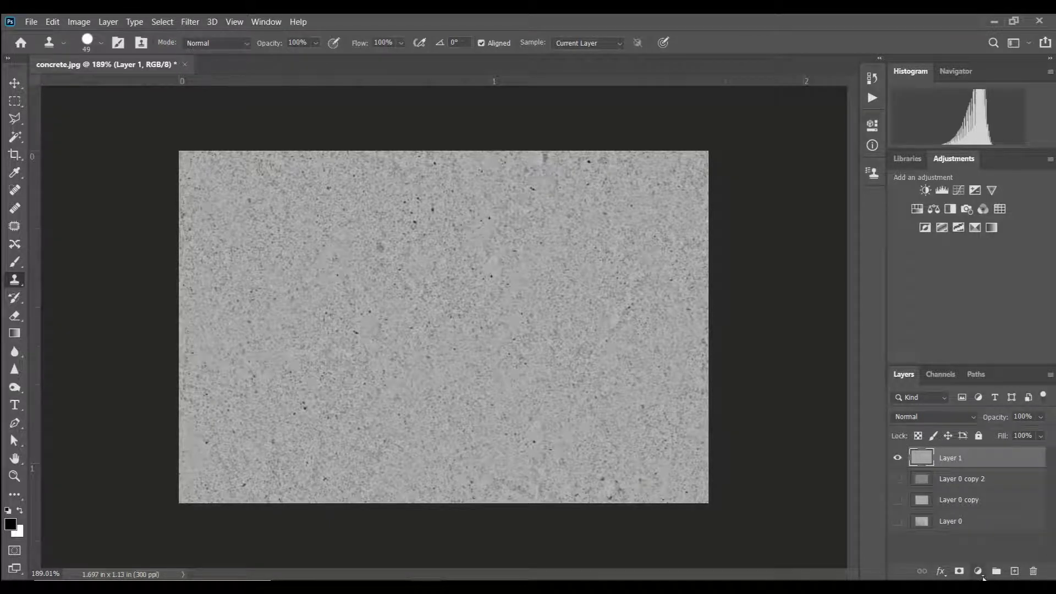
# Add a Pattern Fill layer with the new concrete pattern and set its scale to 30%.
pyautogui.click(982, 575)
pyautogui.click(985, 361)
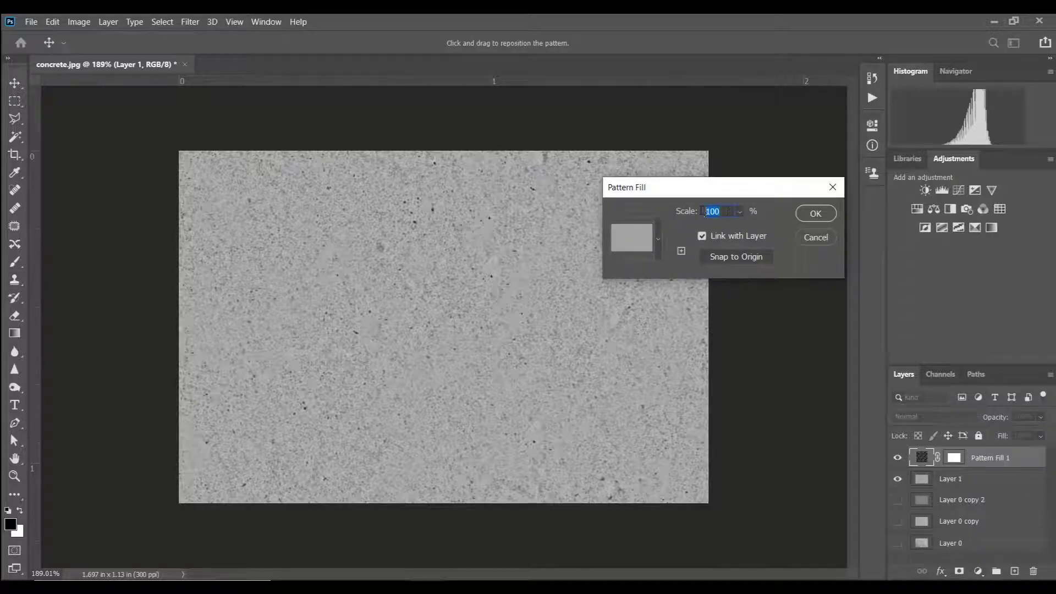
pyautogui.write('30')
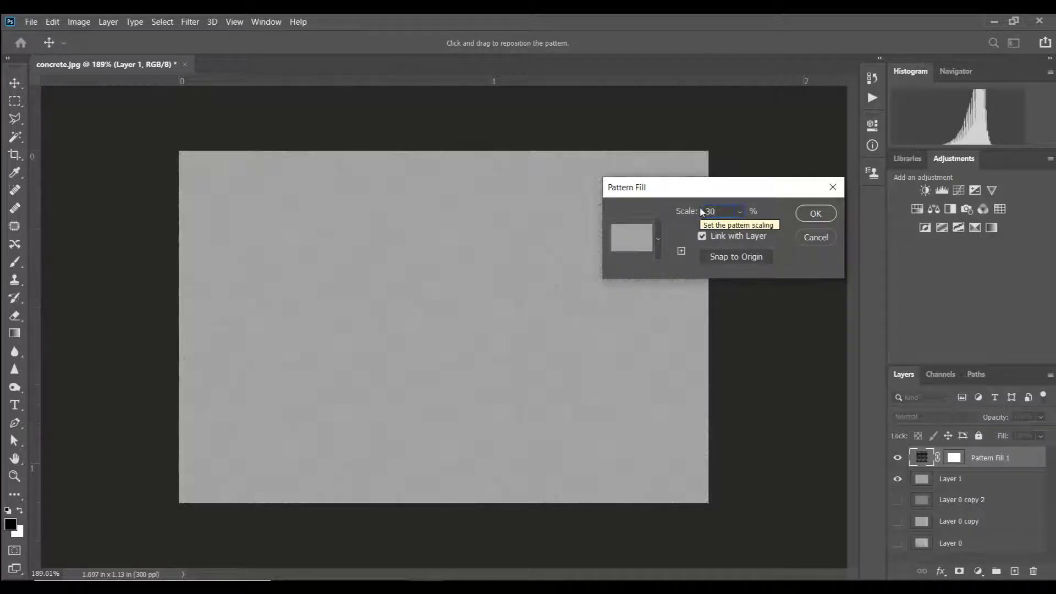